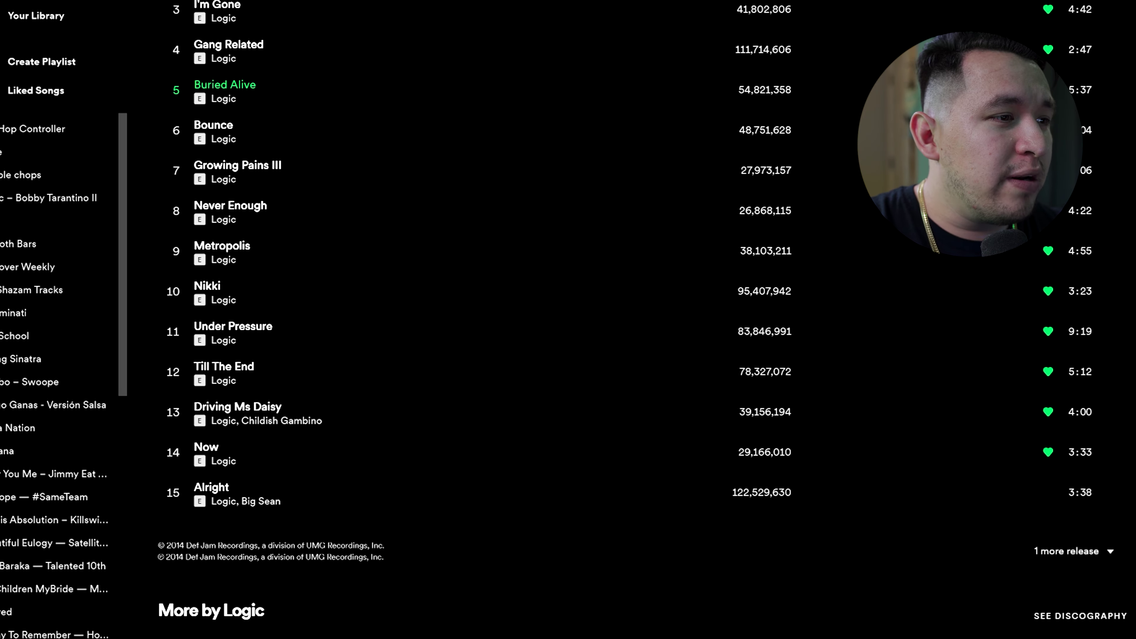
- Search for the artist Ray Breezee and open the artist's page
{"action": "scroll", "coordinate": [395, 423], "scroll_direction": "down", "scroll_amount": 3}
{"action": "scroll", "coordinate": [395, 423], "scroll_direction": "up", "scroll_amount": 3}
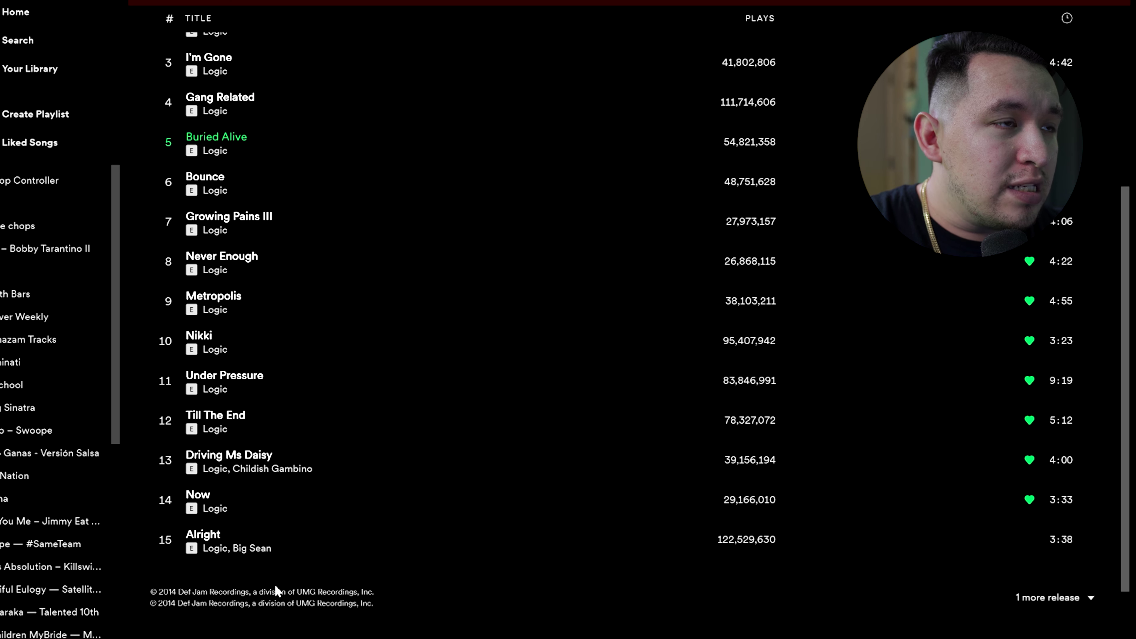
{"action": "left_click", "coordinate": [18, 41]}
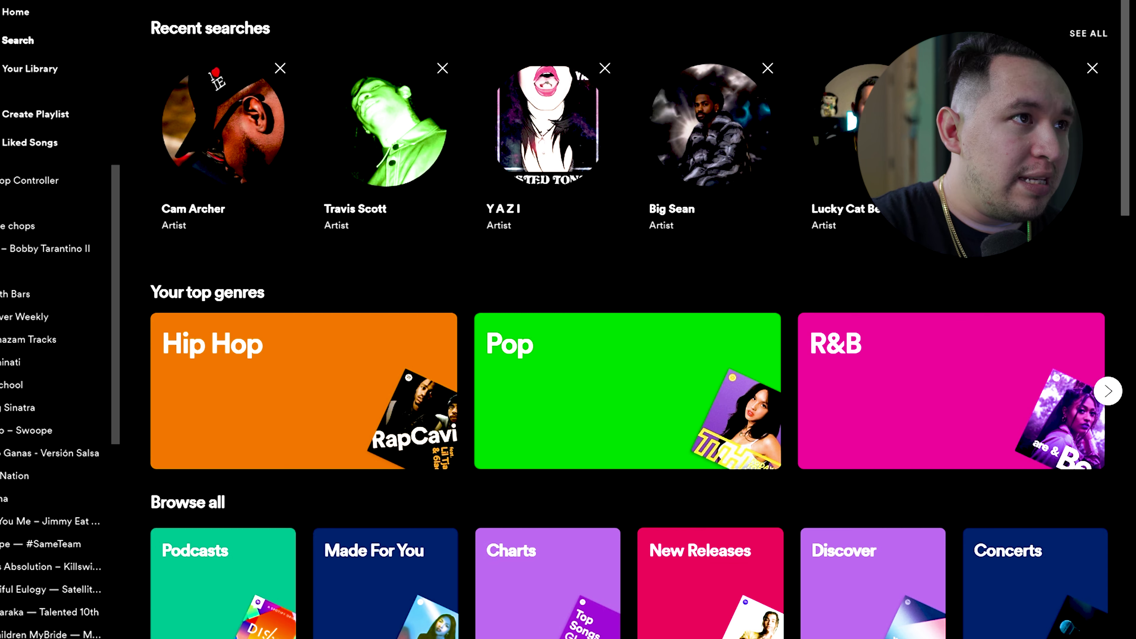
{"action": "type", "text": "Ray Breezee"}
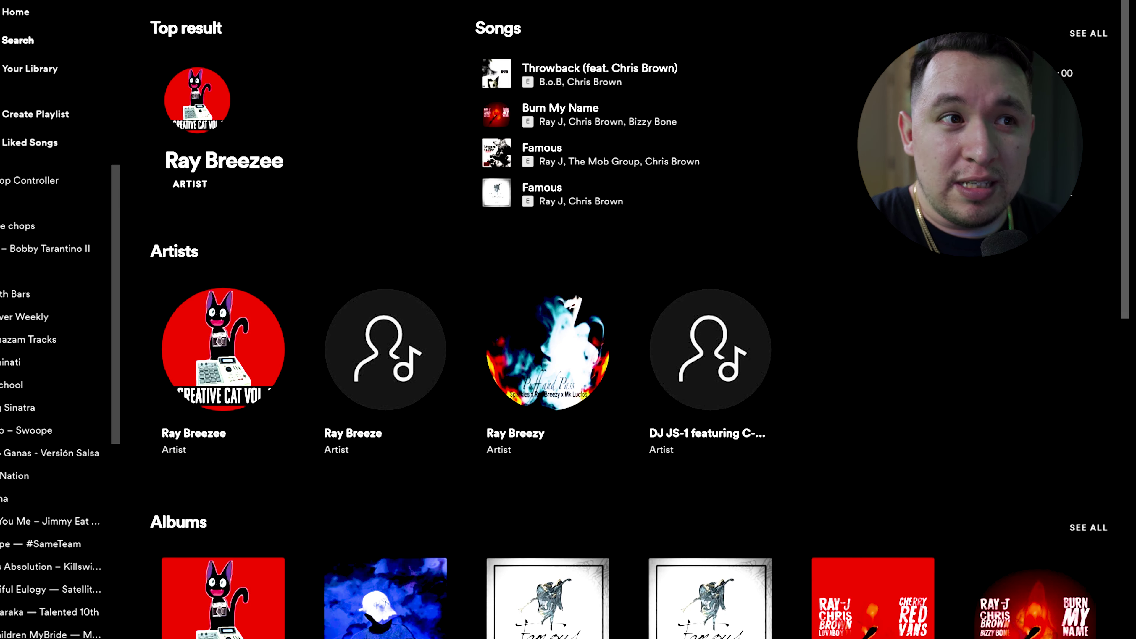
{"action": "left_click", "coordinate": [279, 161]}
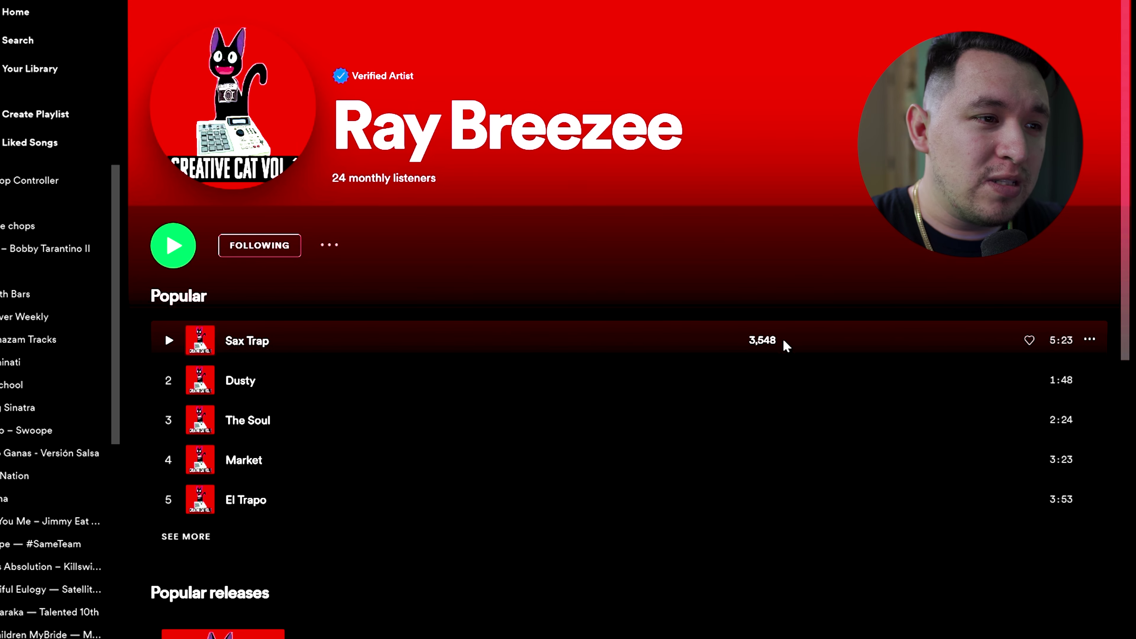
- Open the album Creative Cat, Vol. 1 from the artist's releases and look through its track list
{"action": "scroll", "coordinate": [783, 339], "scroll_direction": "down", "scroll_amount": 10}
{"action": "left_click", "coordinate": [239, 358]}
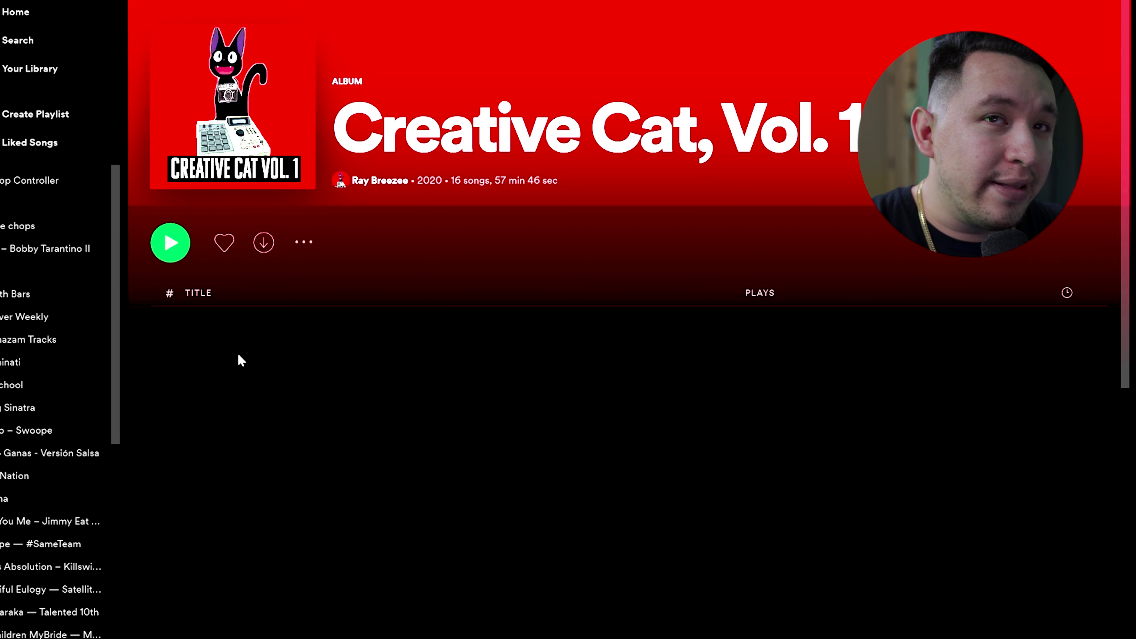
{"action": "scroll", "coordinate": [705, 289], "scroll_direction": "down", "scroll_amount": 10}
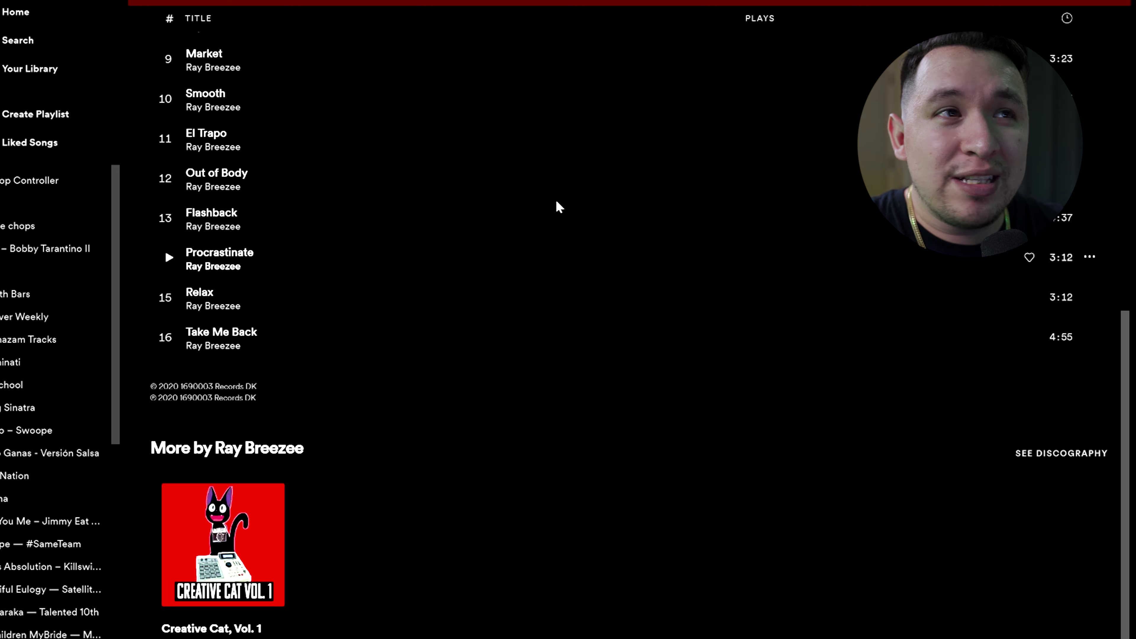
- Leave the album and return to the search page
{"action": "left_click", "coordinate": [25, 44]}
{"action": "left_click", "coordinate": [418, 206]}
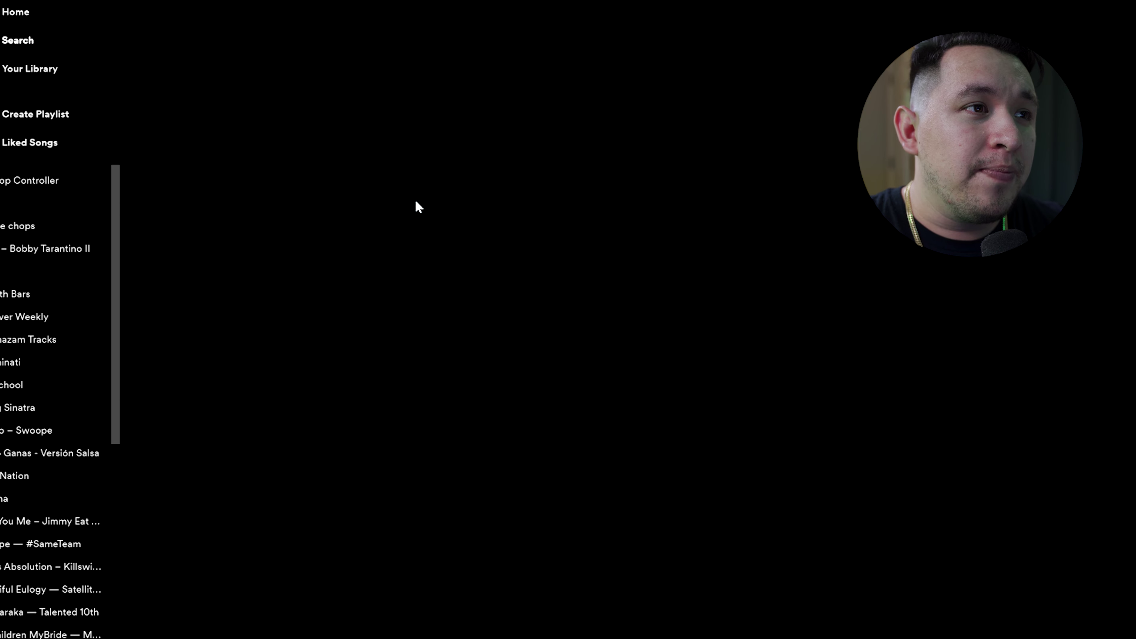
{"action": "left_click", "coordinate": [251, 635]}
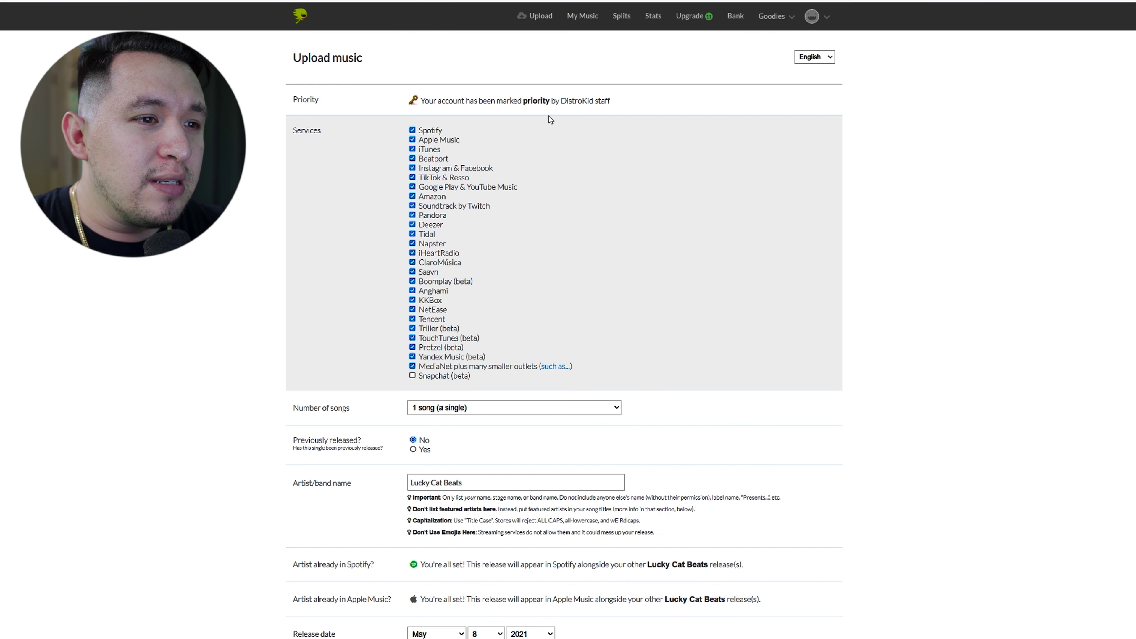
- Switch to DistroKid's music upload form and set the release day to 21, for a May 21, 2021 release
{"action": "scroll", "coordinate": [548, 118], "scroll_direction": "down", "scroll_amount": 2}
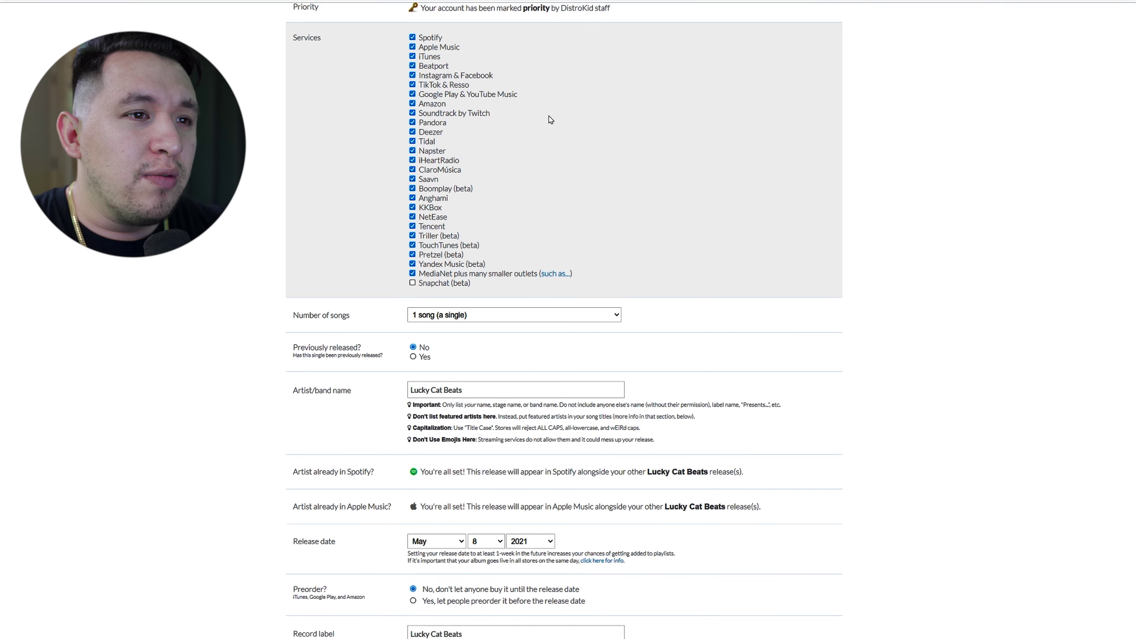
{"action": "scroll", "coordinate": [495, 305], "scroll_direction": "up", "scroll_amount": 2}
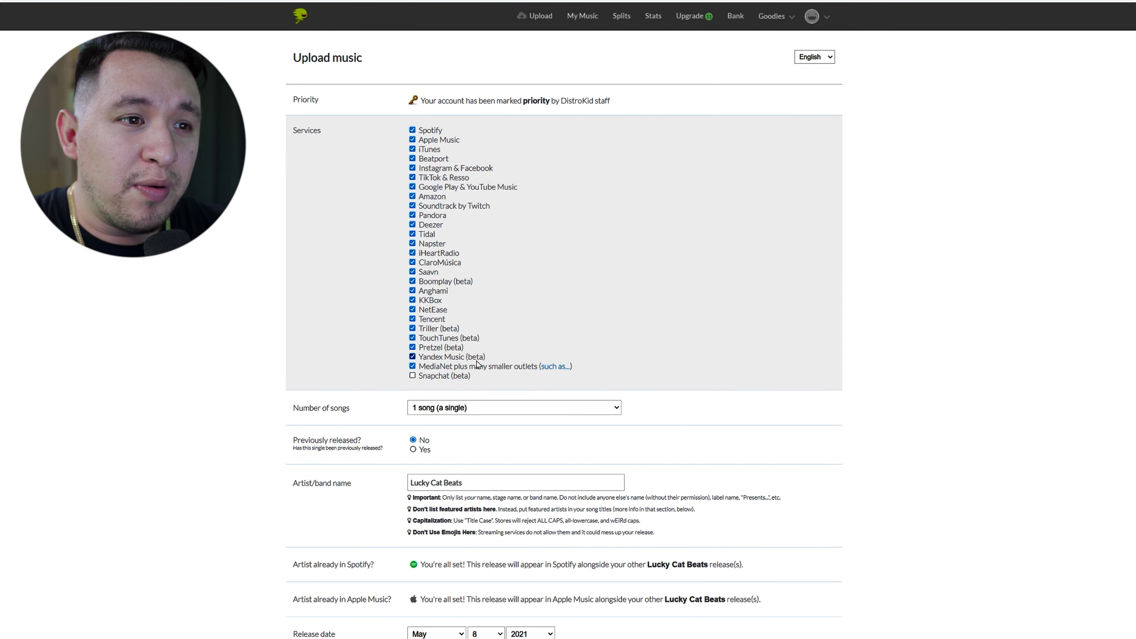
{"action": "scroll", "coordinate": [490, 338], "scroll_direction": "down", "scroll_amount": 2}
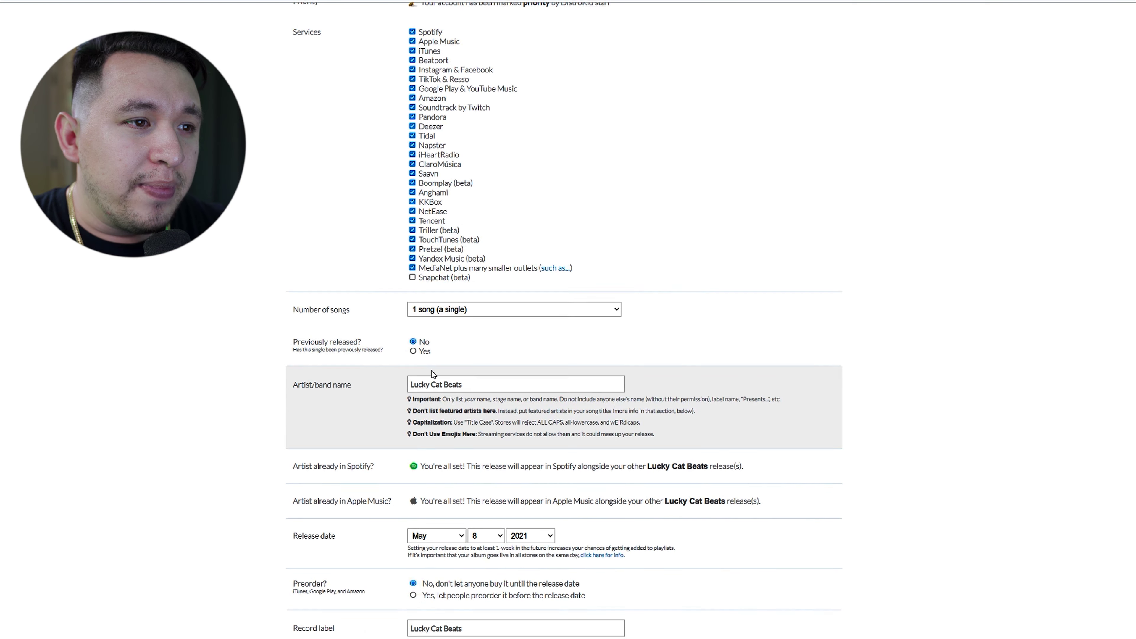
{"action": "scroll", "coordinate": [431, 371], "scroll_direction": "down", "scroll_amount": 1}
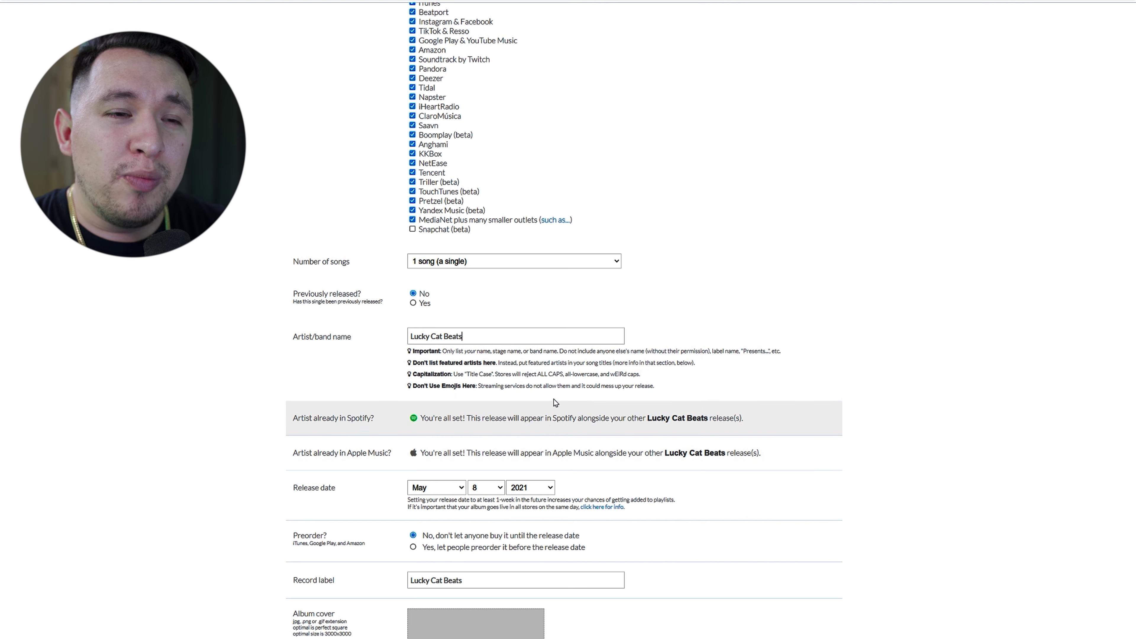
{"action": "scroll", "coordinate": [561, 338], "scroll_direction": "down", "scroll_amount": 5}
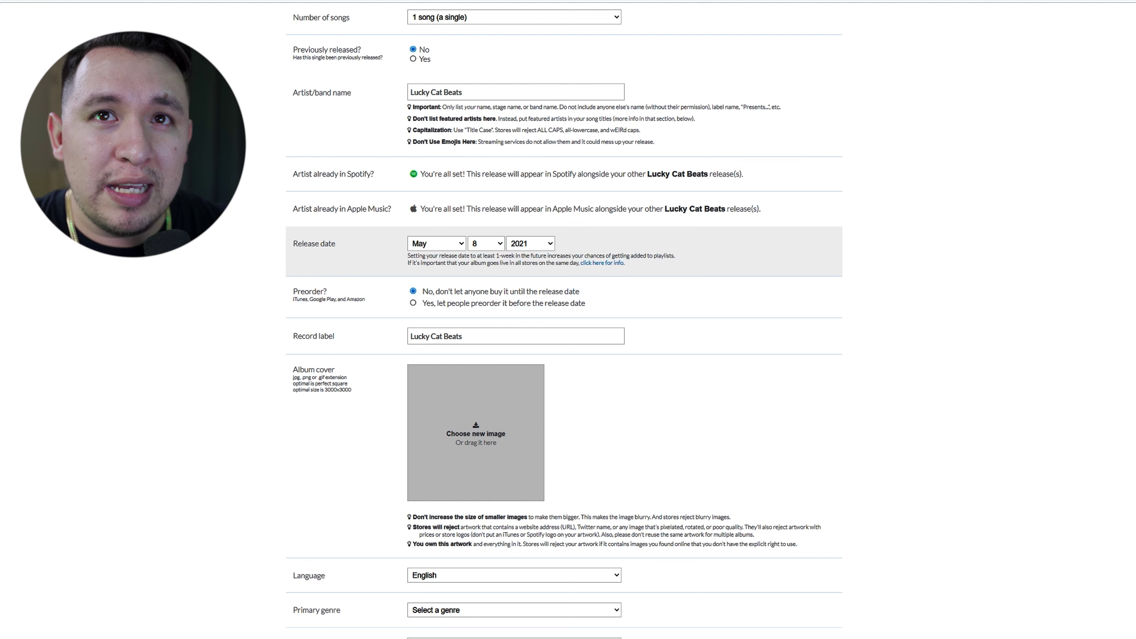
{"action": "left_click", "coordinate": [495, 248]}
{"action": "scroll", "coordinate": [478, 403], "scroll_direction": "down", "scroll_amount": 3}
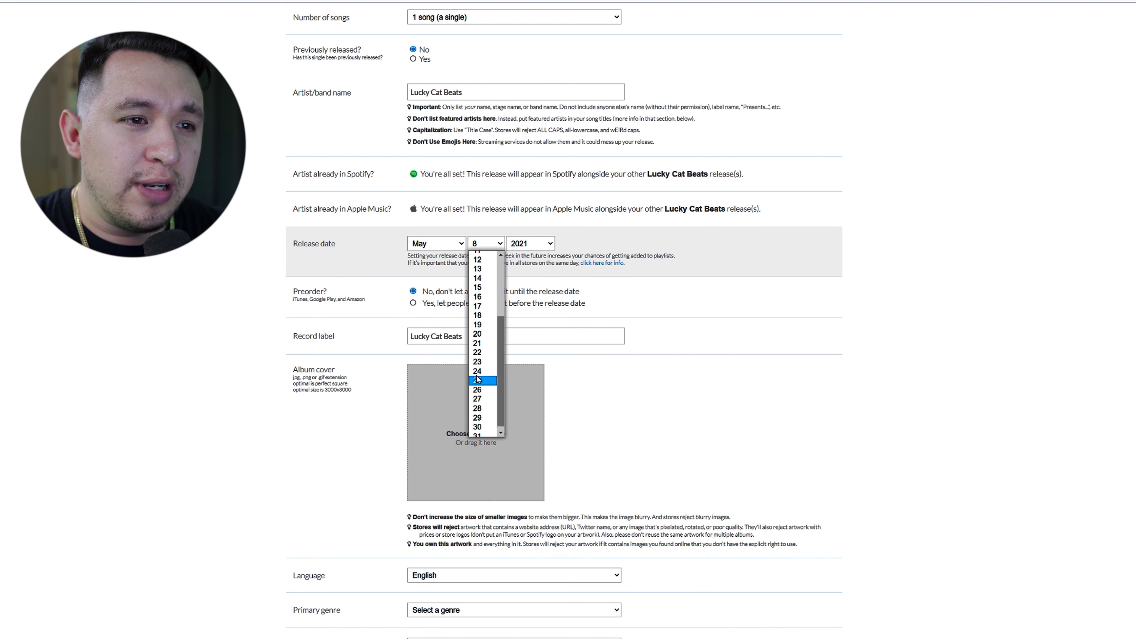
{"action": "left_click", "coordinate": [478, 343]}
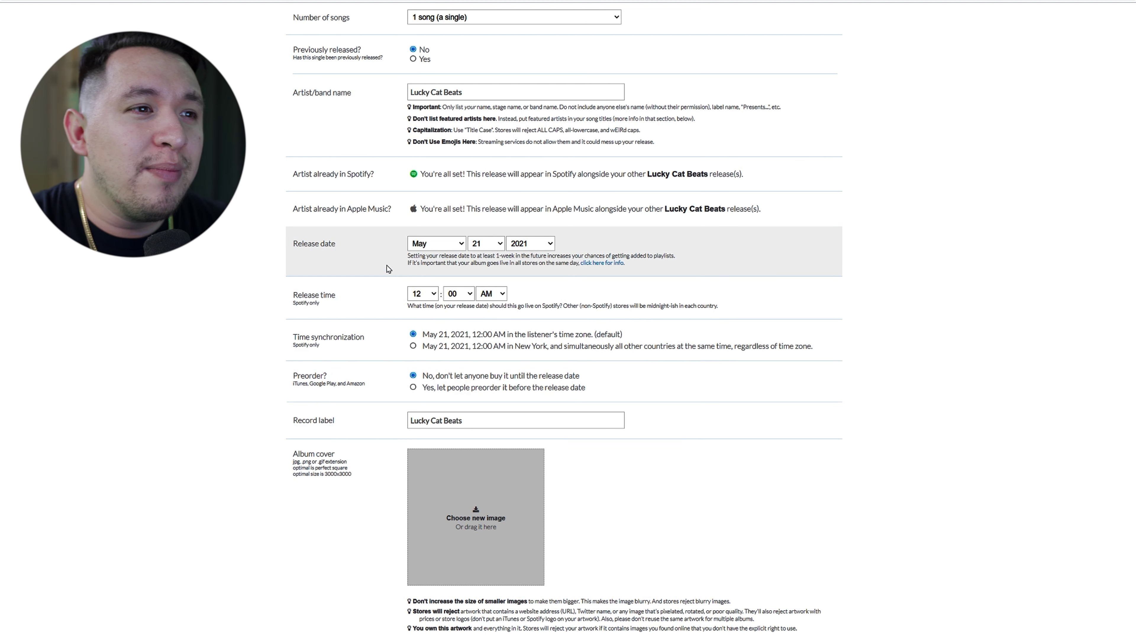
- Examine the available Spotify release hours and the choices for primary and secondary genre
{"action": "left_click", "coordinate": [428, 300]}
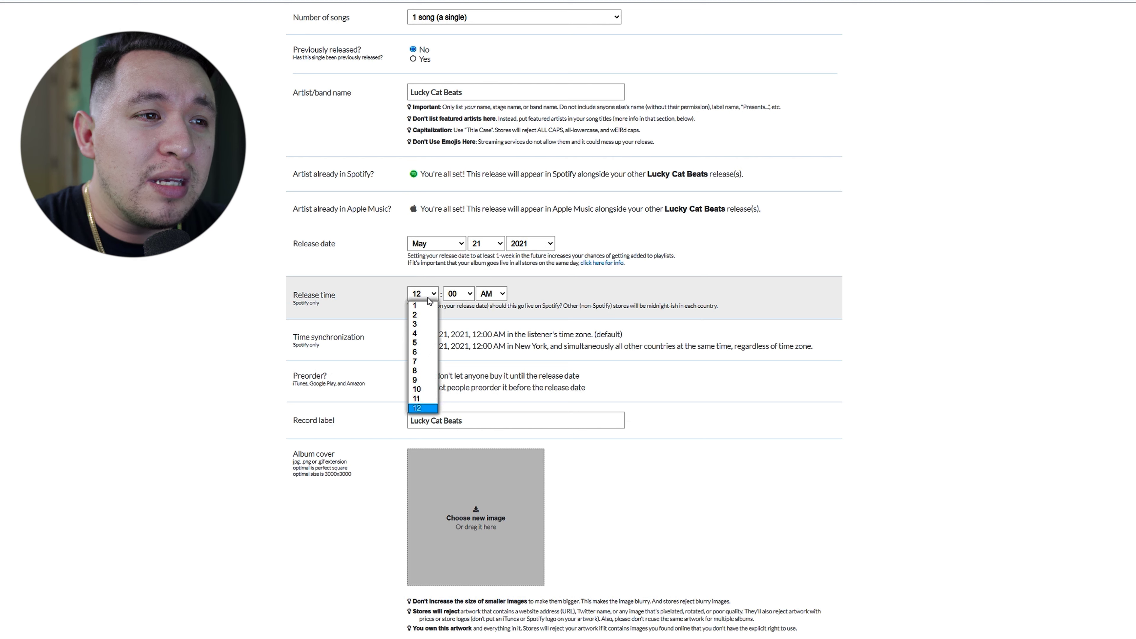
{"action": "left_click", "coordinate": [429, 296]}
{"action": "scroll", "coordinate": [368, 323], "scroll_direction": "down", "scroll_amount": 1}
{"action": "scroll", "coordinate": [368, 323], "scroll_direction": "down", "scroll_amount": 3}
{"action": "scroll", "coordinate": [367, 323], "scroll_direction": "down", "scroll_amount": 3}
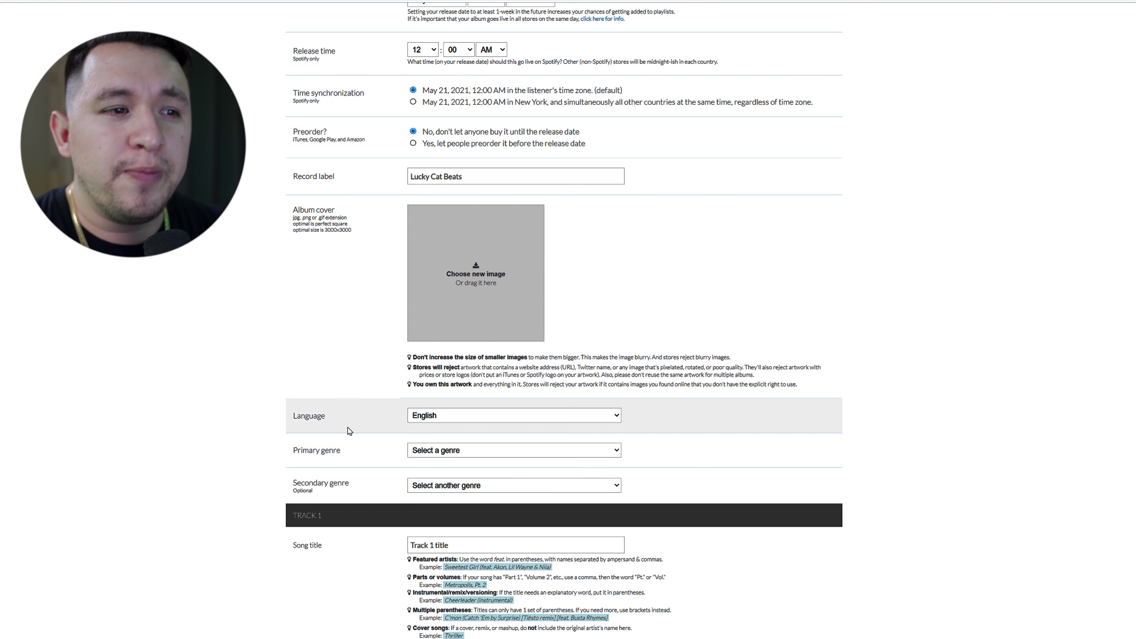
{"action": "scroll", "coordinate": [359, 402], "scroll_direction": "down", "scroll_amount": 2}
{"action": "left_click", "coordinate": [479, 352]}
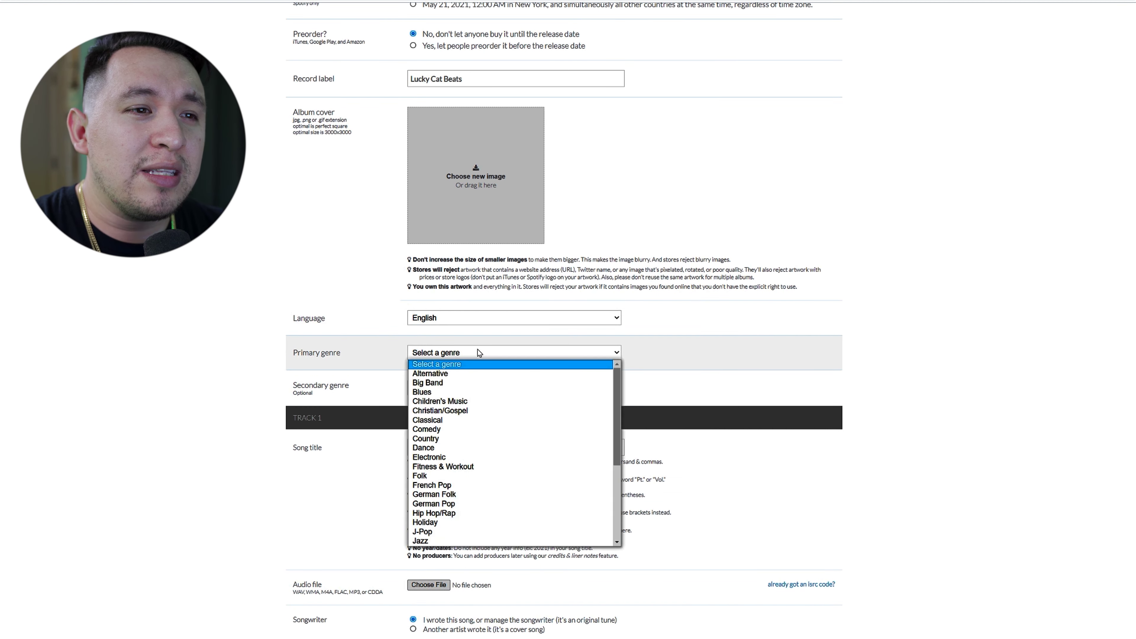
{"action": "left_click", "coordinate": [472, 364]}
{"action": "scroll", "coordinate": [550, 302], "scroll_direction": "down", "scroll_amount": 2}
{"action": "left_click", "coordinate": [545, 289]}
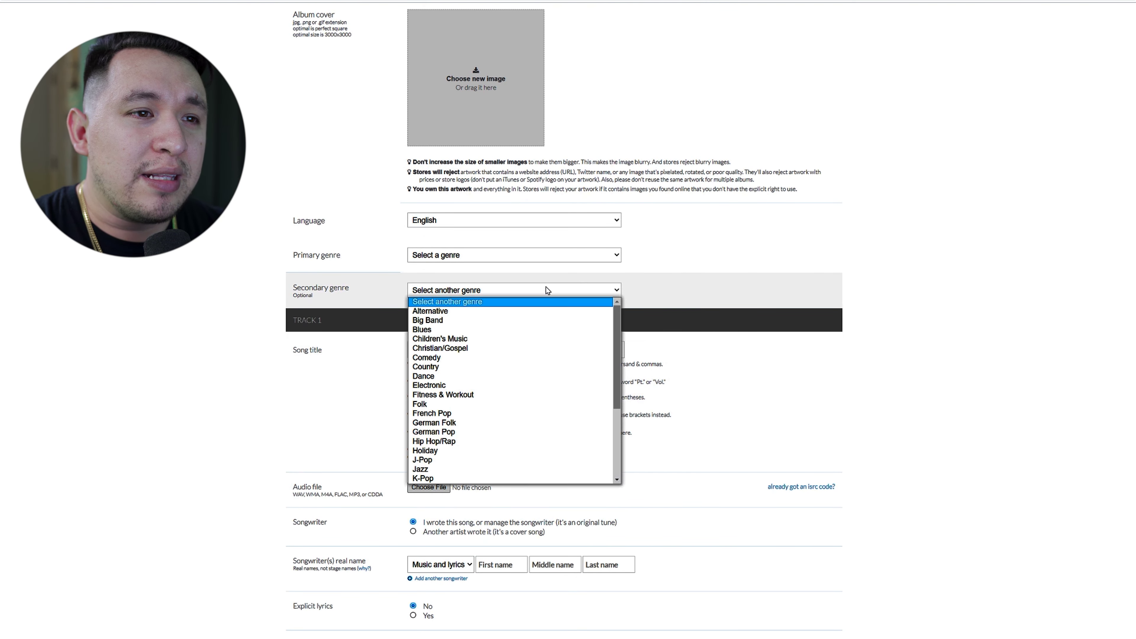
{"action": "left_click", "coordinate": [534, 315]}
{"action": "scroll", "coordinate": [367, 214], "scroll_direction": "up", "scroll_amount": 2}
{"action": "scroll", "coordinate": [362, 215], "scroll_direction": "up", "scroll_amount": 7}
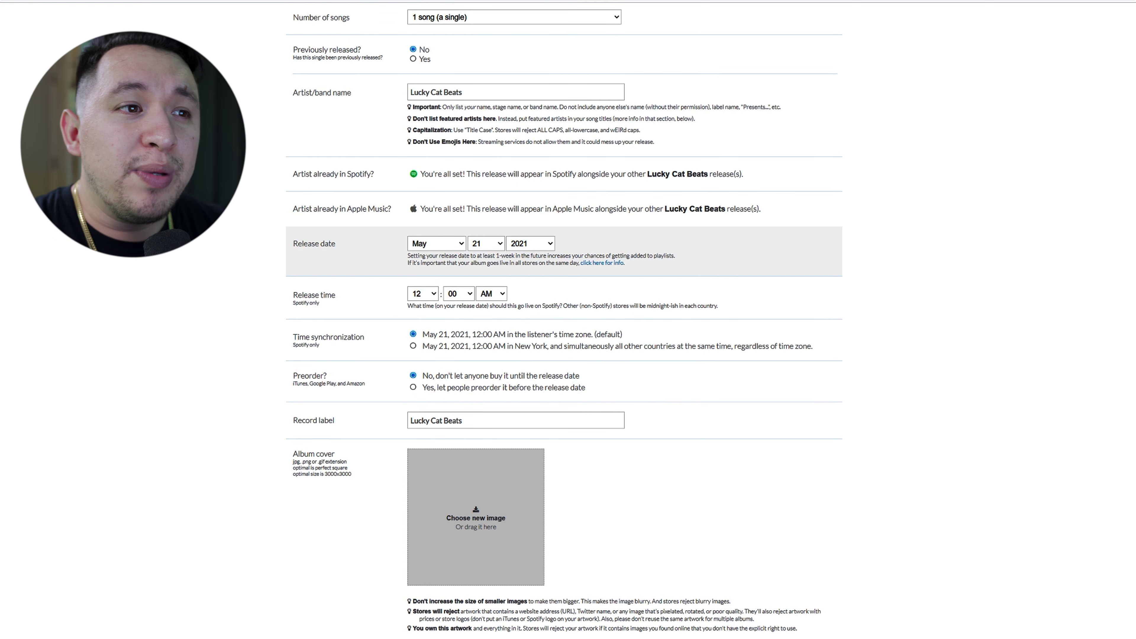
{"action": "left_click_drag", "start_coordinate": [344, 246], "coordinate": [211, 289]}
{"action": "left_click", "coordinate": [211, 290]}
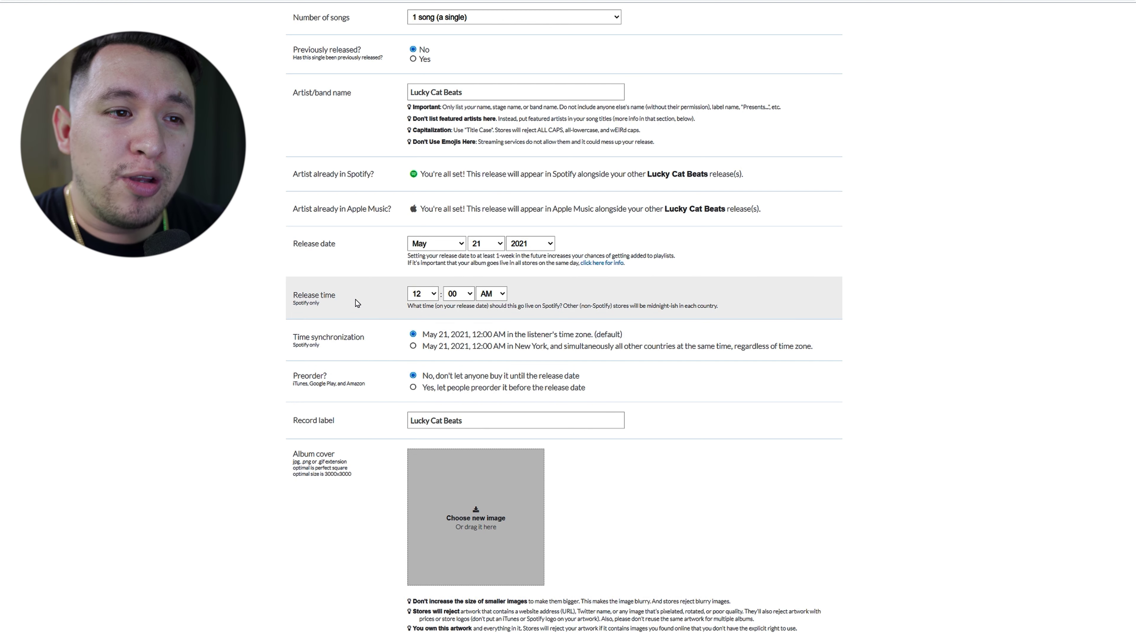
- Enter ISO followed by an empty pair of parentheses as the song title of track 1
{"action": "scroll", "coordinate": [355, 300], "scroll_direction": "down", "scroll_amount": 5}
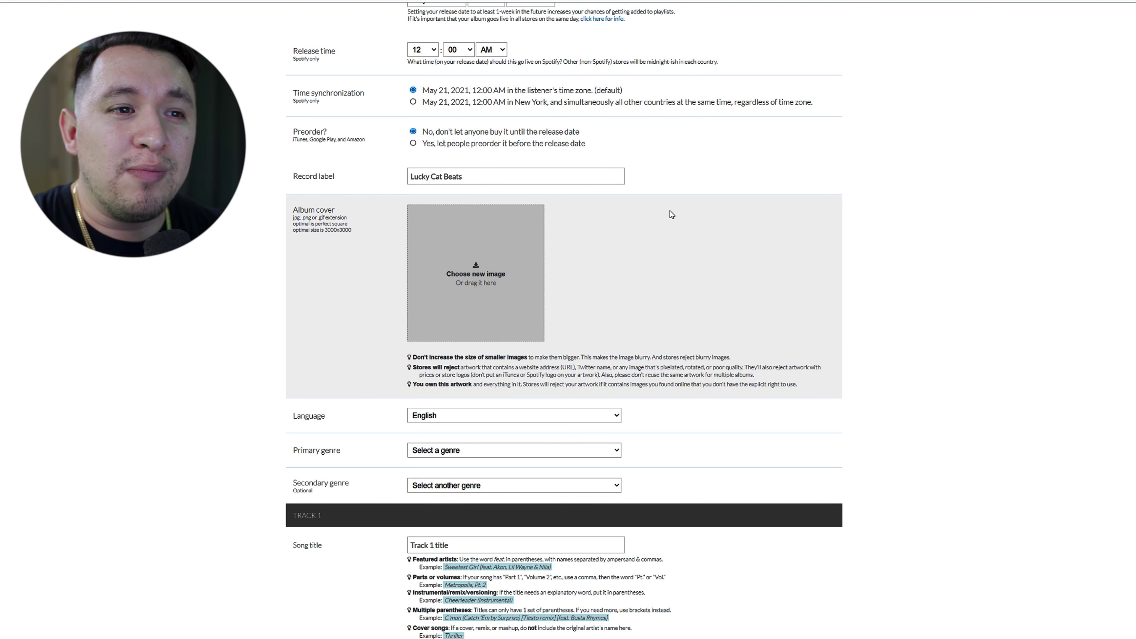
{"action": "scroll", "coordinate": [667, 205], "scroll_direction": "down", "scroll_amount": 4}
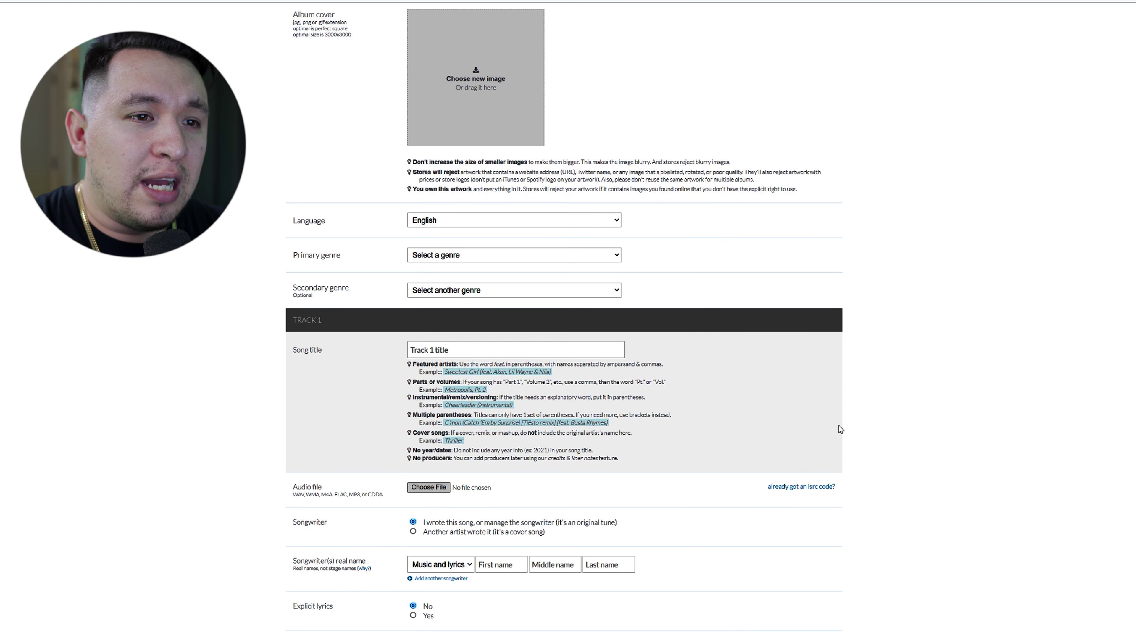
{"action": "scroll", "coordinate": [736, 299], "scroll_direction": "down", "scroll_amount": 3}
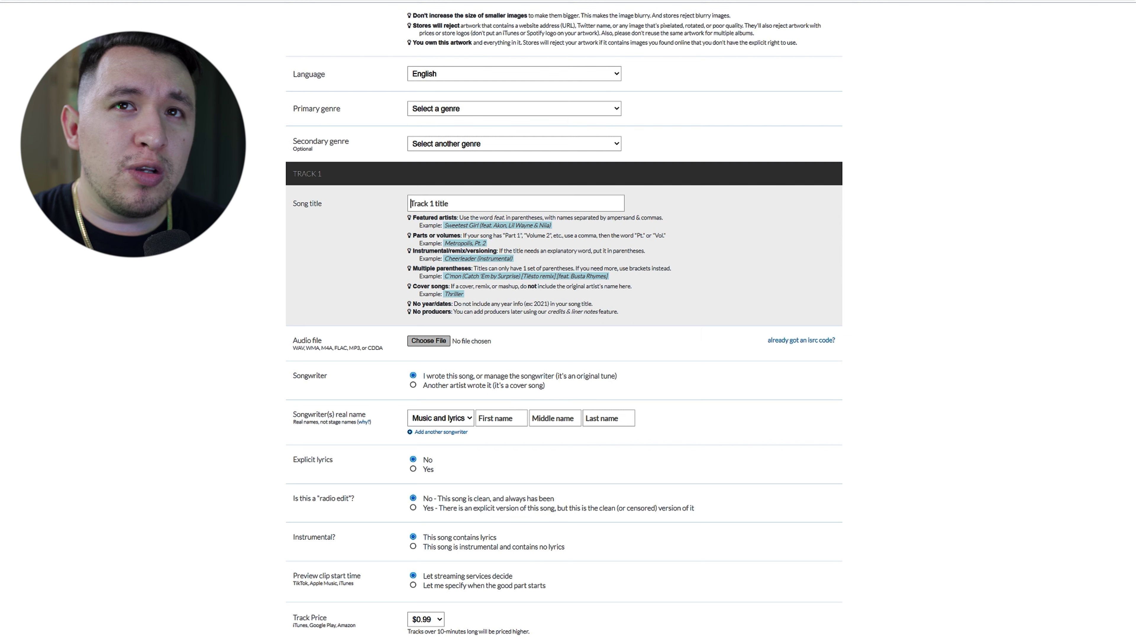
{"action": "type", "text": "ISO"}
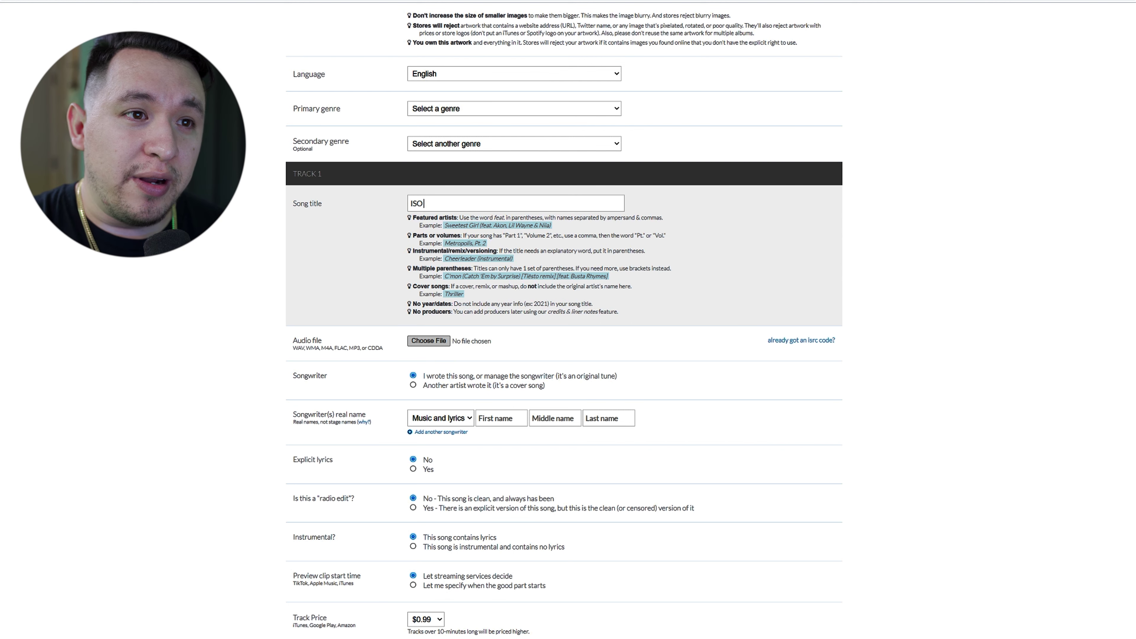
{"action": "type", "text": " 90"}
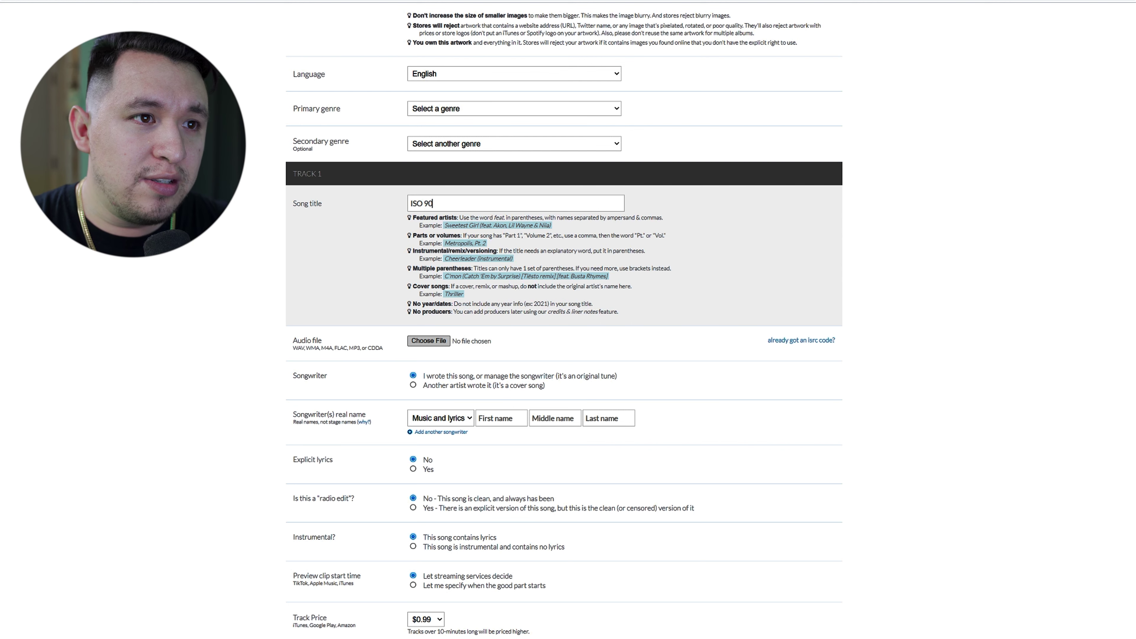
{"action": "key", "text": "BackSpace"}
{"action": "key", "text": "BackSpace"}
{"action": "type", "text": "()"}
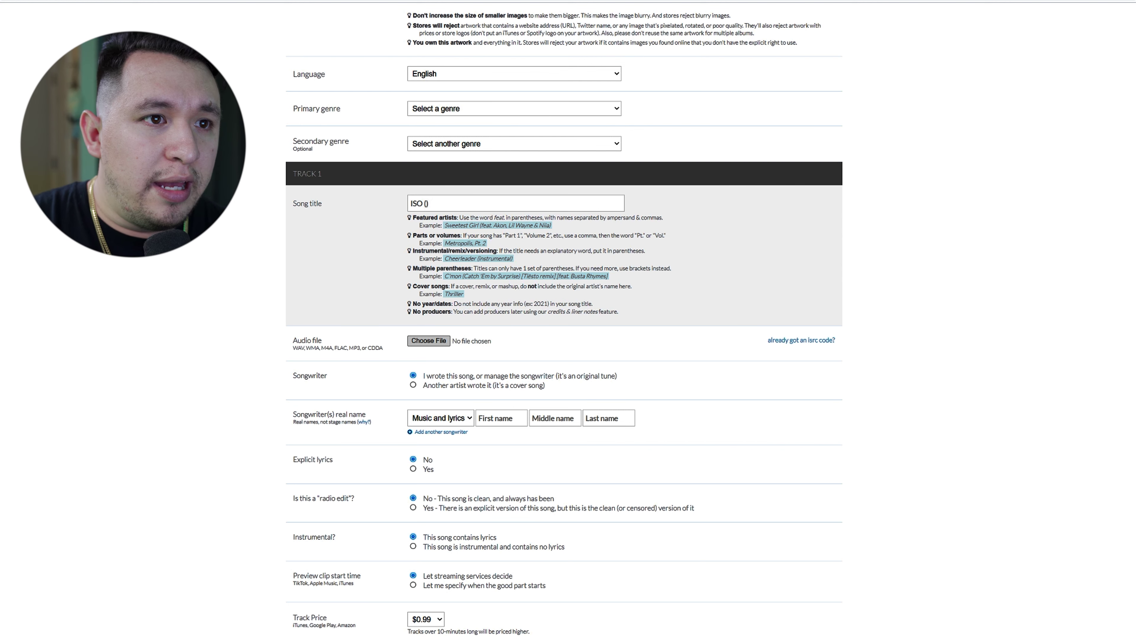
{"action": "type", "text": "FEAT"}
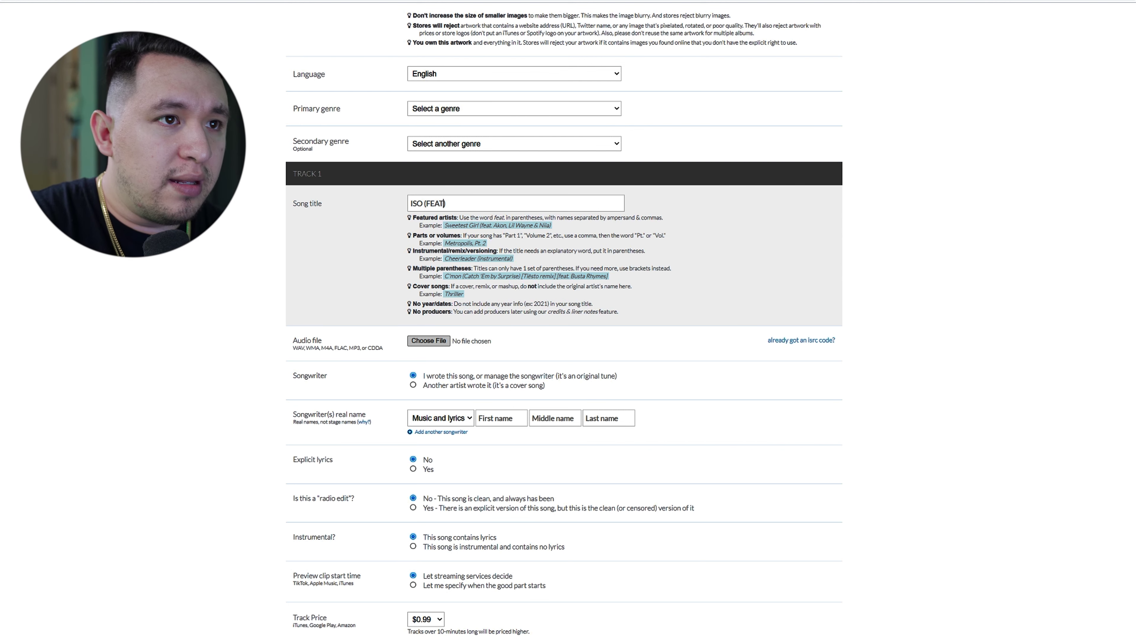
{"action": "key", "text": "BackSpace"}
{"action": "key", "text": "BackSpace"}
{"action": "key", "text": "BackSpace"}
{"action": "key", "text": "BackSpace"}
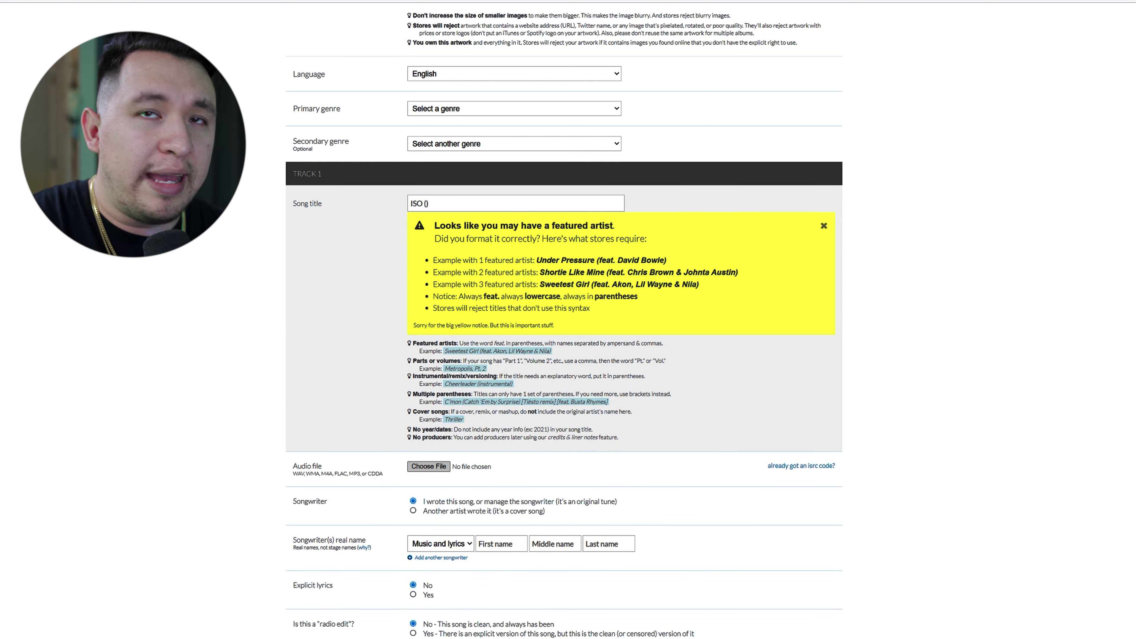
- Complete the song title as "ISO (feat. cam archer & Oh Gosh Leotus)" and dismiss the featured-artist formatting notice
{"action": "type", "text": "feat."}
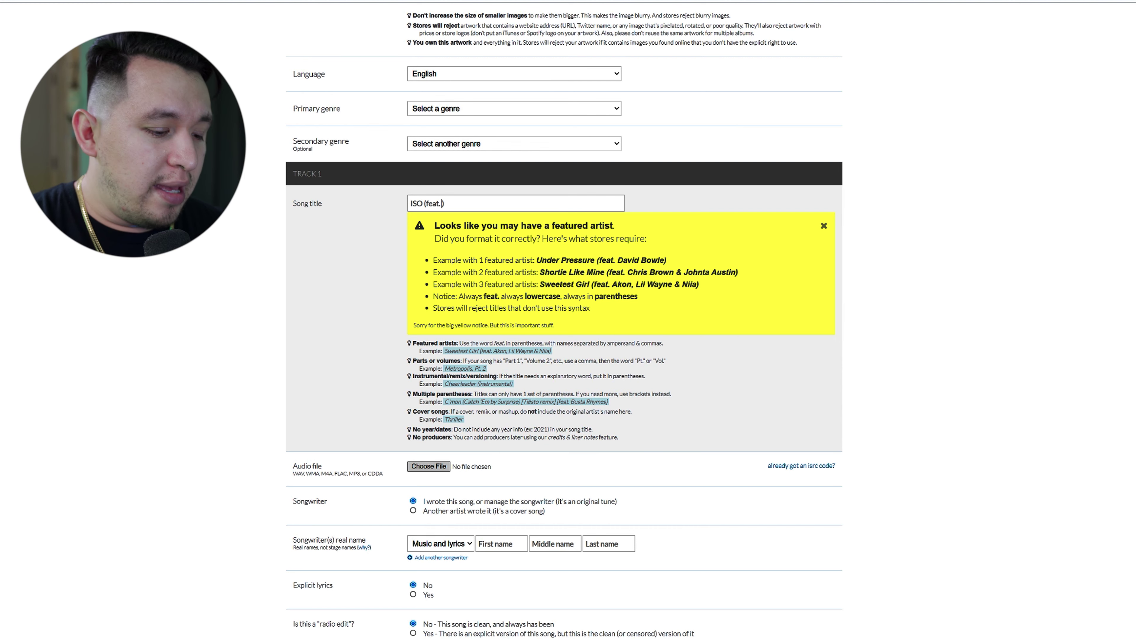
{"action": "type", "text": "cam archer"}
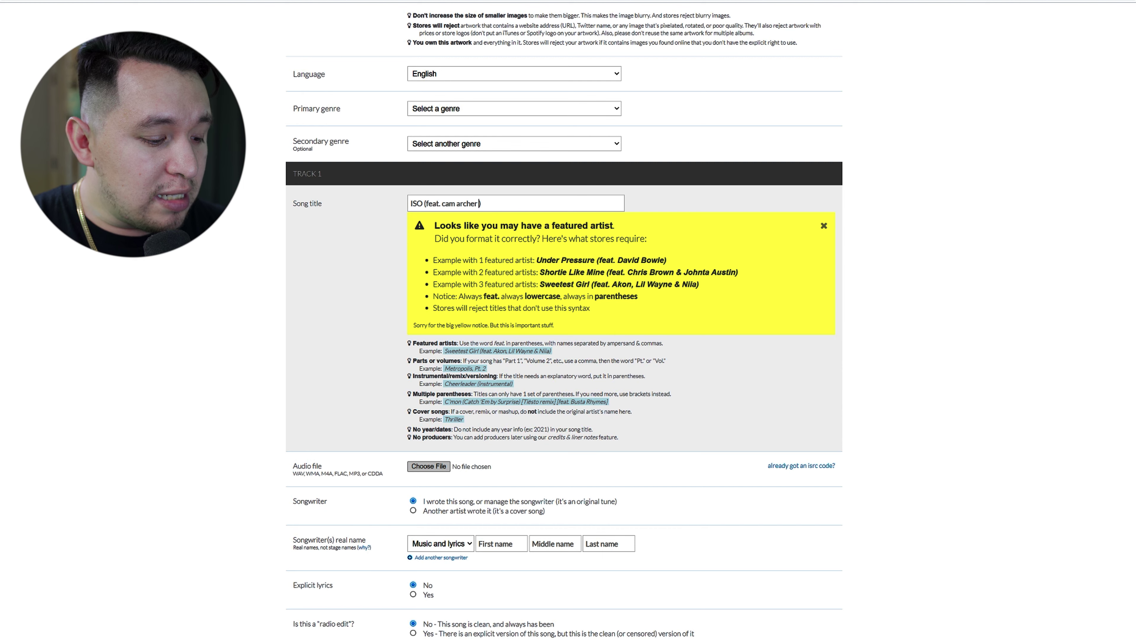
{"action": "type", "text": "&"}
{"action": "type", "text": " Oh g"}
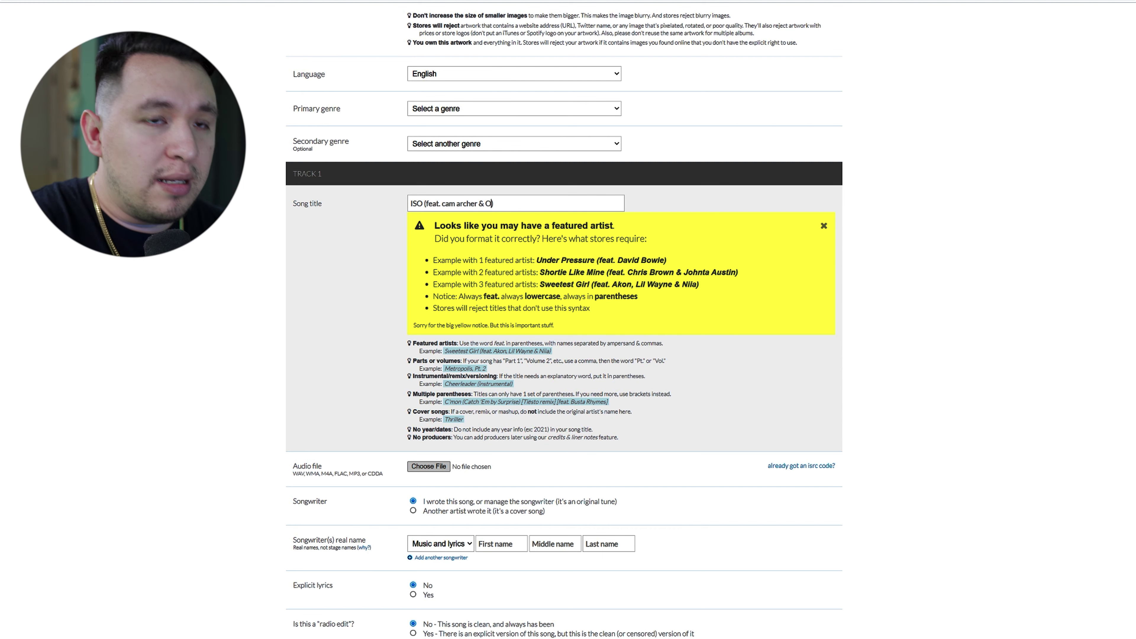
{"action": "type", "text": " Gosh"}
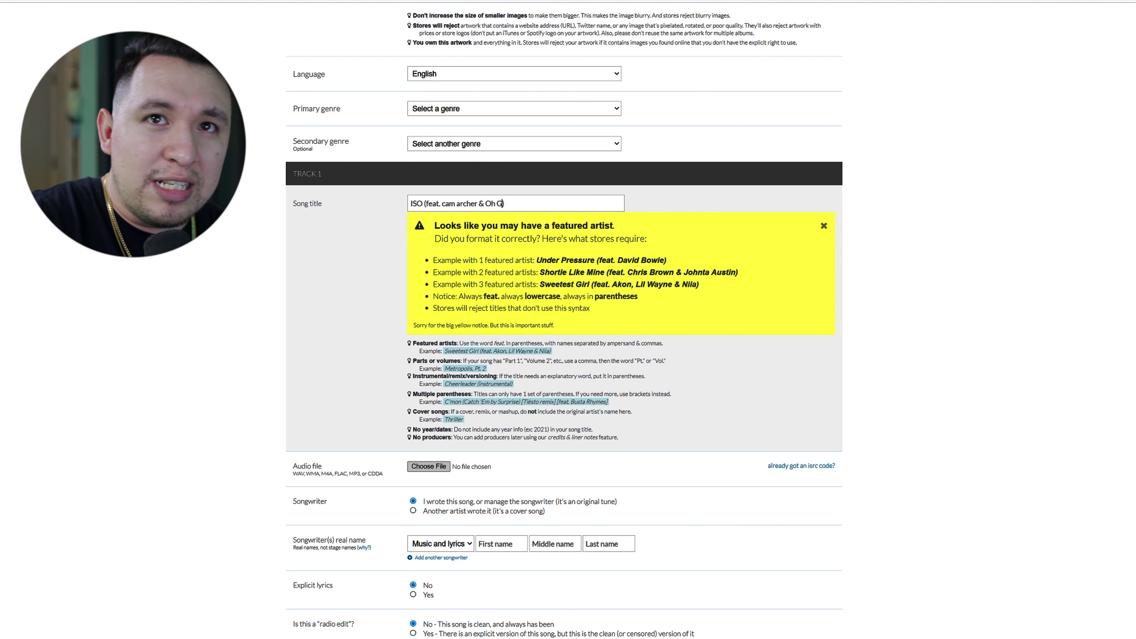
{"action": "type", "text": " Leotus"}
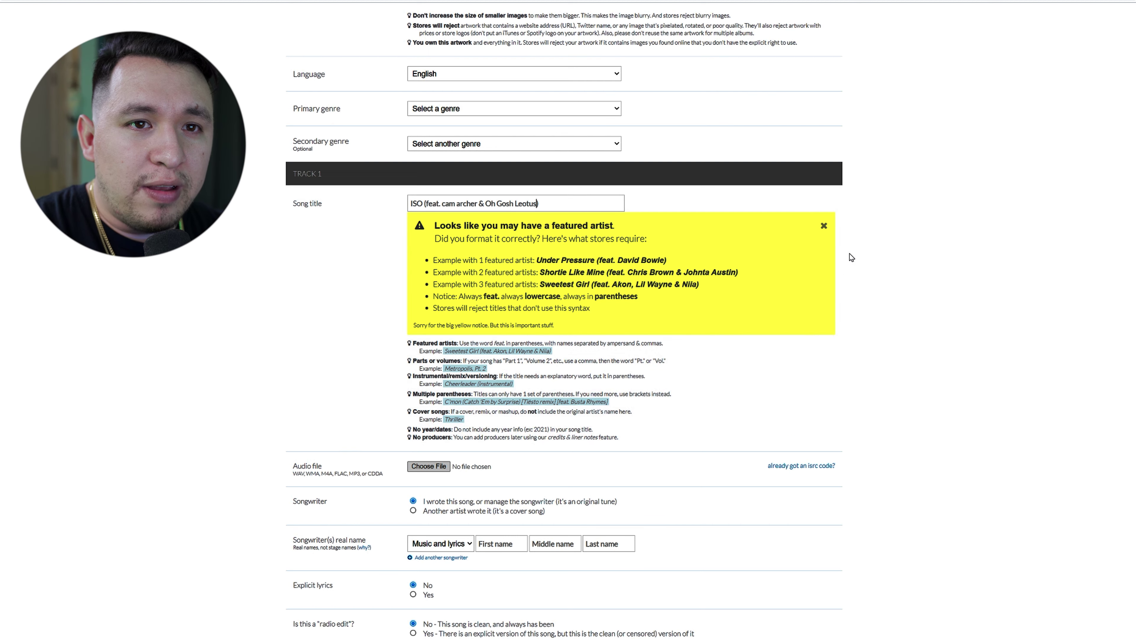
{"action": "left_click", "coordinate": [823, 227]}
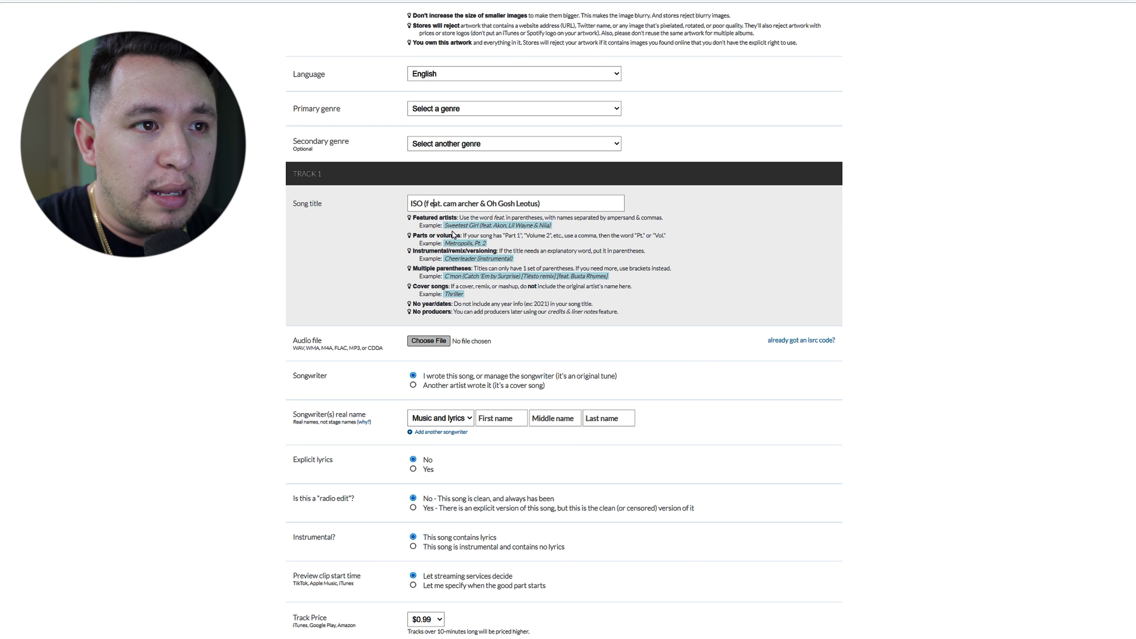
- Remove the stray space inside "feat." in the song title and dismiss the featured-artist formatting notice
{"action": "key", "text": "BackSpace"}
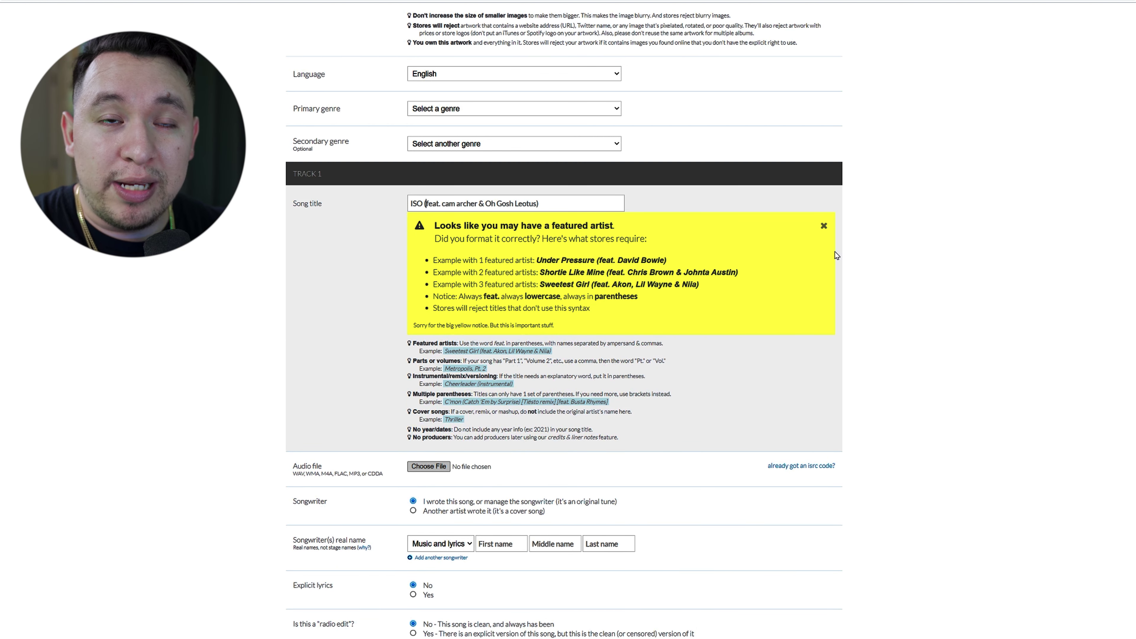
{"action": "left_click", "coordinate": [822, 226]}
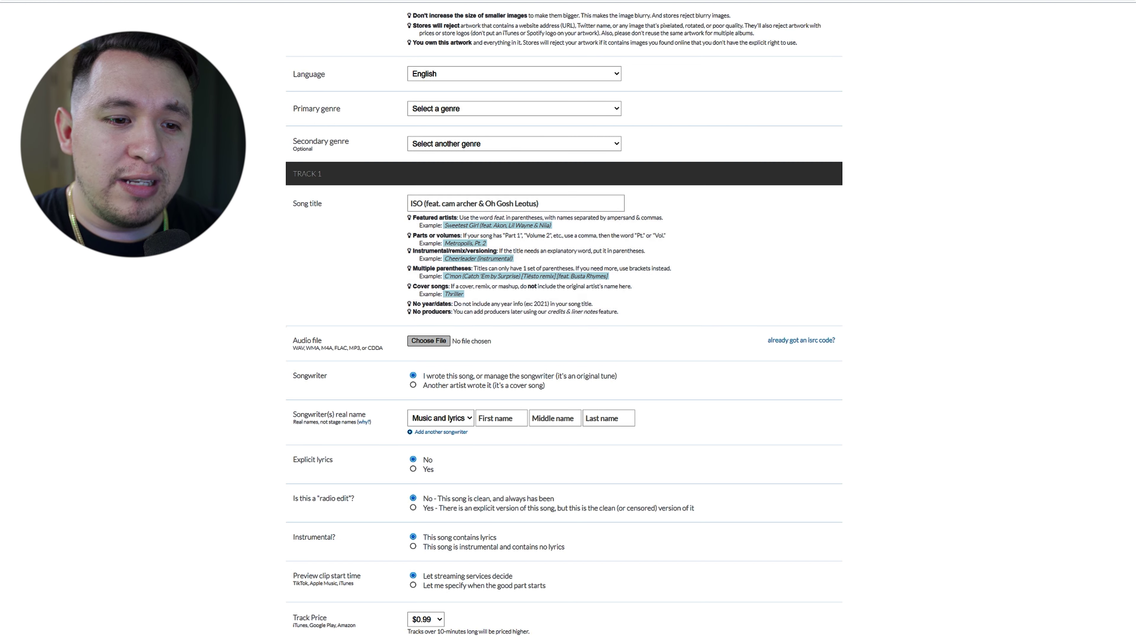
- Attach the ISO MP3 as track 1's audio file and choose Music and lyrics as the songwriter's role
{"action": "scroll", "coordinate": [371, 490], "scroll_direction": "down", "scroll_amount": 3}
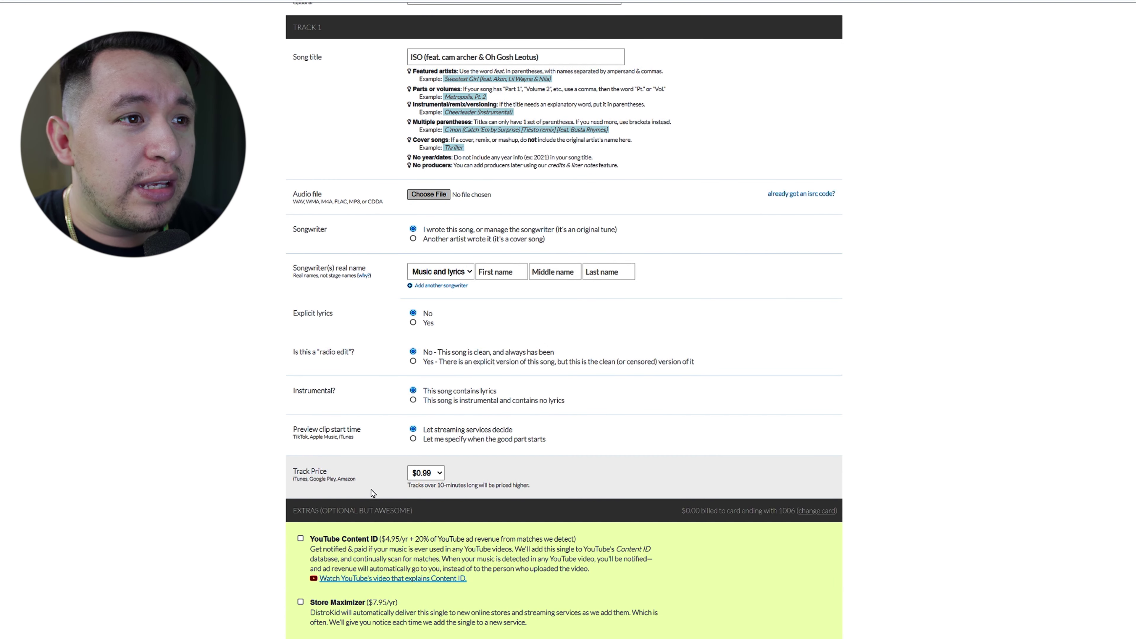
{"action": "left_click", "coordinate": [440, 197]}
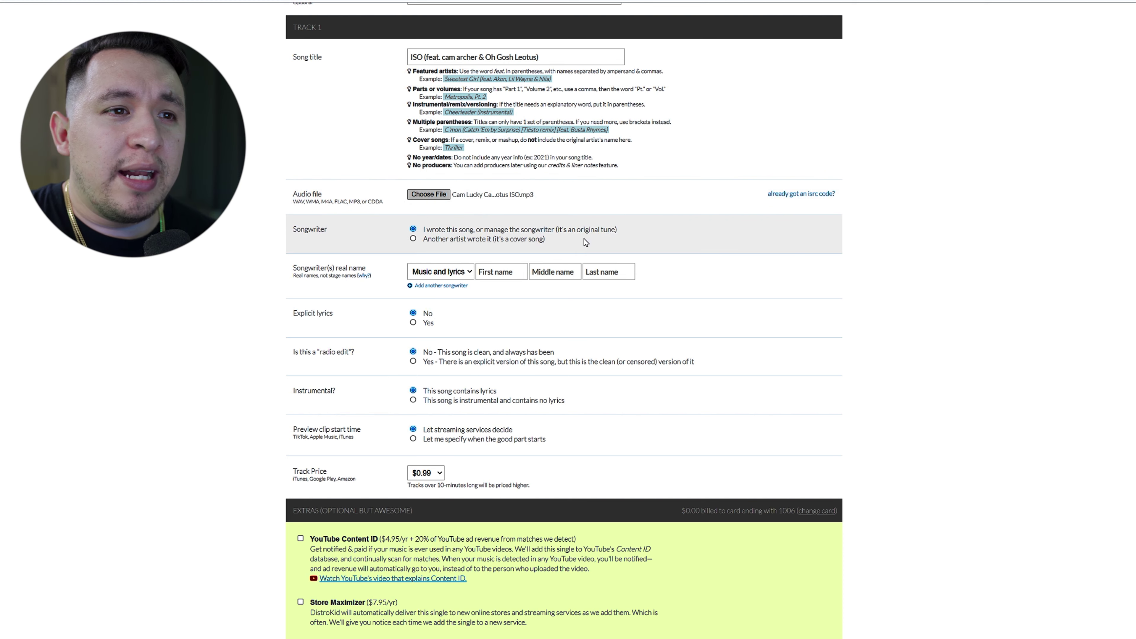
{"action": "left_click", "coordinate": [445, 271]}
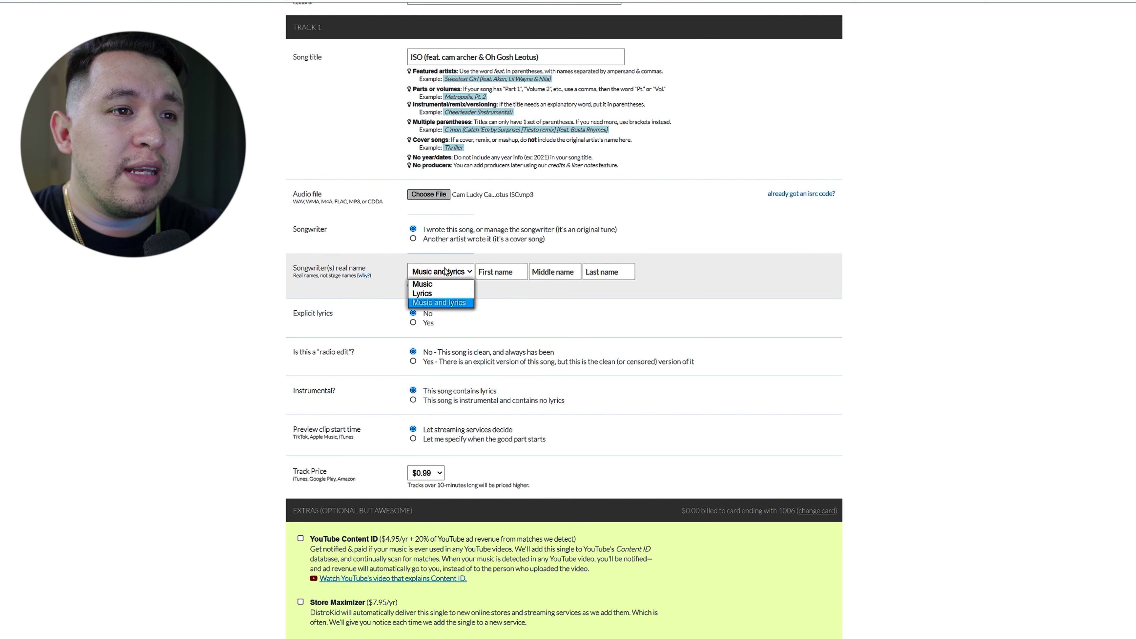
{"action": "left_click", "coordinate": [453, 307]}
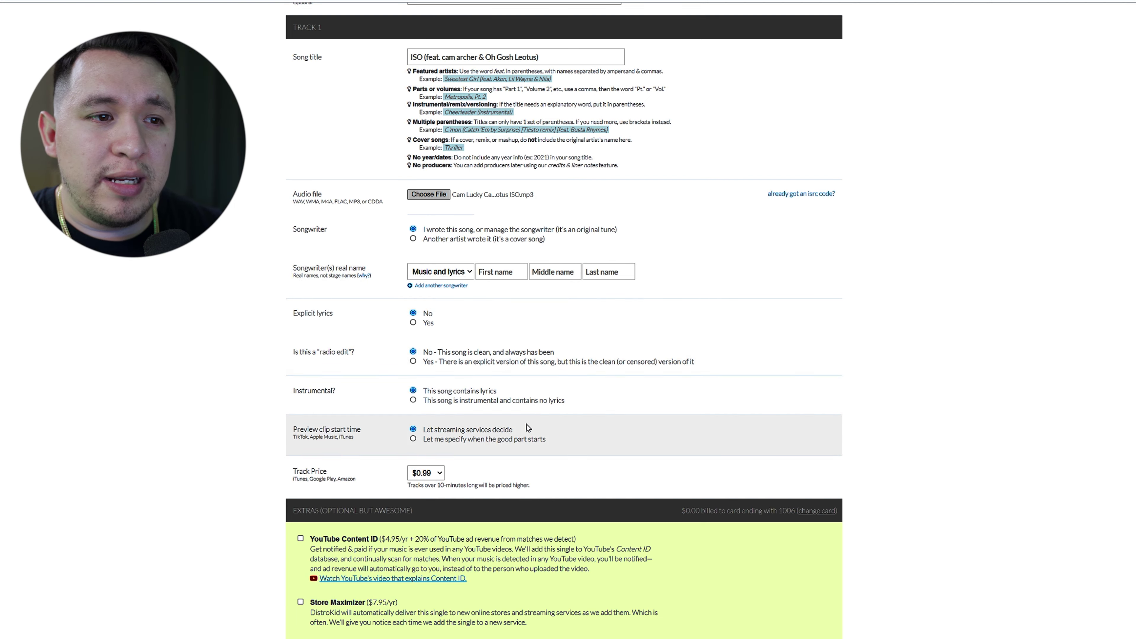
- Examine the optional paid extras and the mandatory checkboxes at the end of the upload form
{"action": "scroll", "coordinate": [447, 295], "scroll_direction": "down", "scroll_amount": 10}
{"action": "scroll", "coordinate": [407, 201], "scroll_direction": "down", "scroll_amount": 2}
{"action": "scroll", "coordinate": [398, 178], "scroll_direction": "up", "scroll_amount": 3}
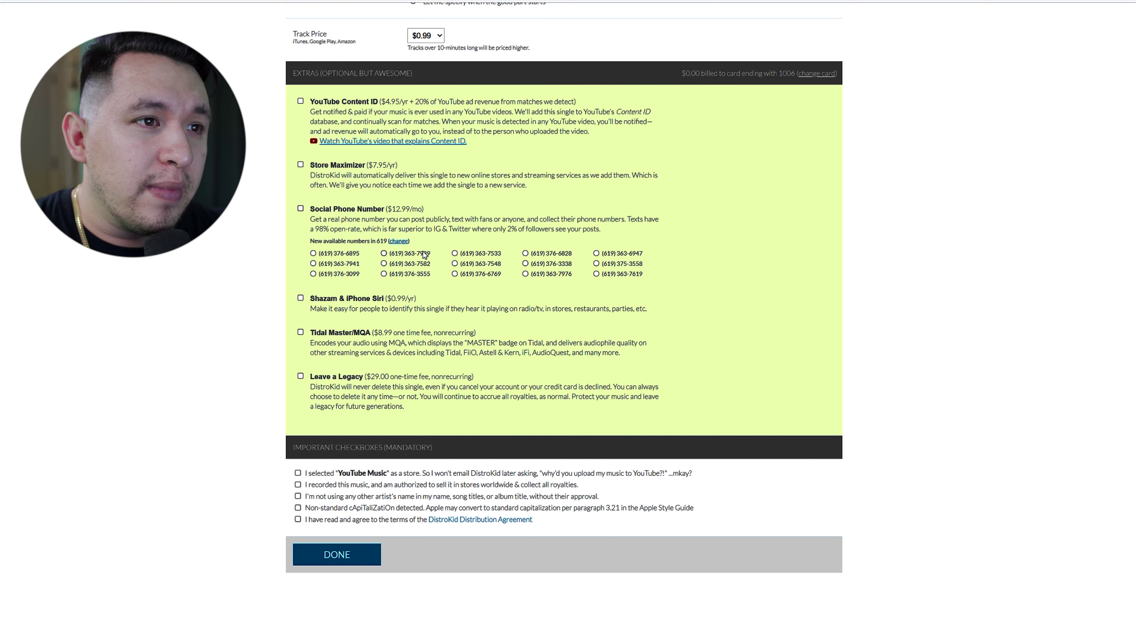
{"action": "scroll", "coordinate": [424, 254], "scroll_direction": "down", "scroll_amount": 1}
{"action": "scroll", "coordinate": [424, 233], "scroll_direction": "down", "scroll_amount": 2}
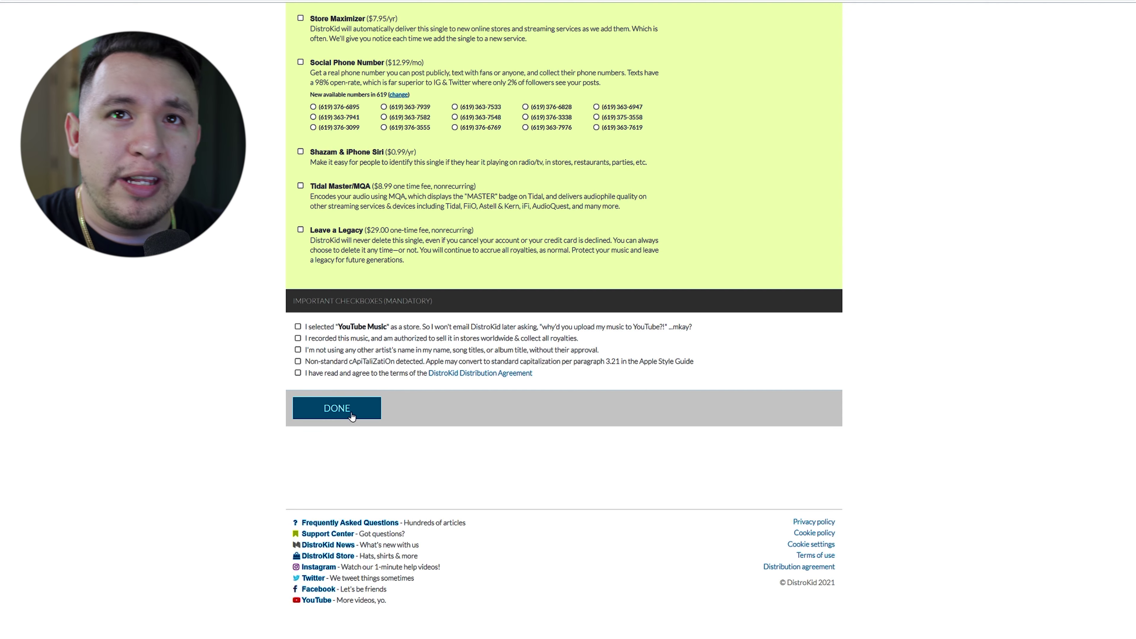
- Leave the upload form without saving and go to the Splits page for sharing payments with collaborators
{"action": "scroll", "coordinate": [353, 357], "scroll_direction": "up", "scroll_amount": 15}
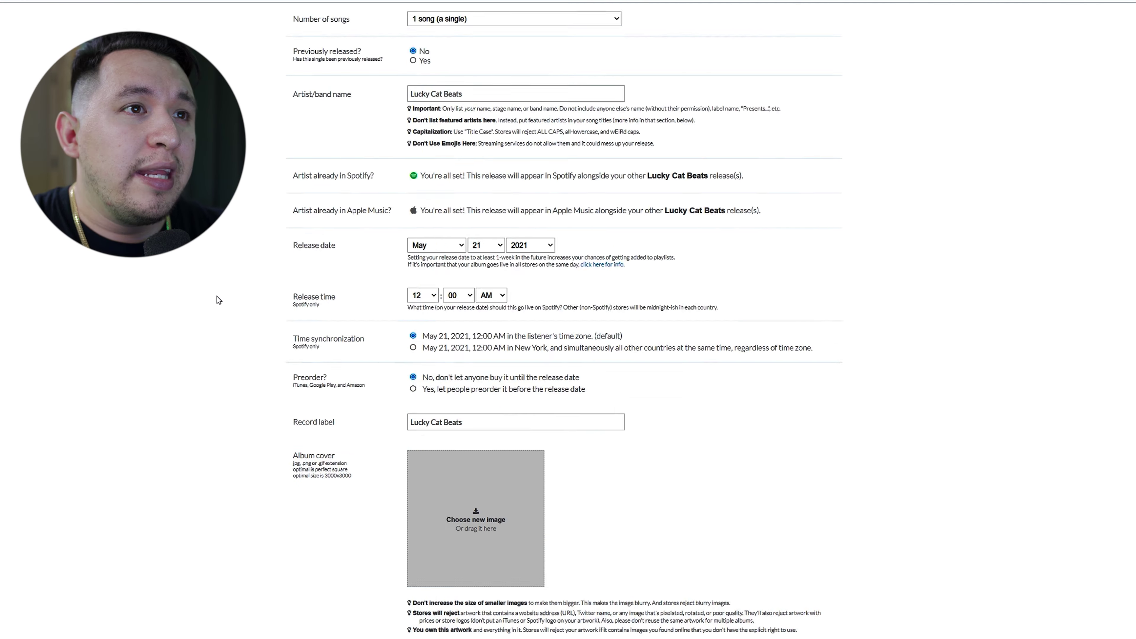
{"action": "scroll", "coordinate": [217, 297], "scroll_direction": "up", "scroll_amount": 8}
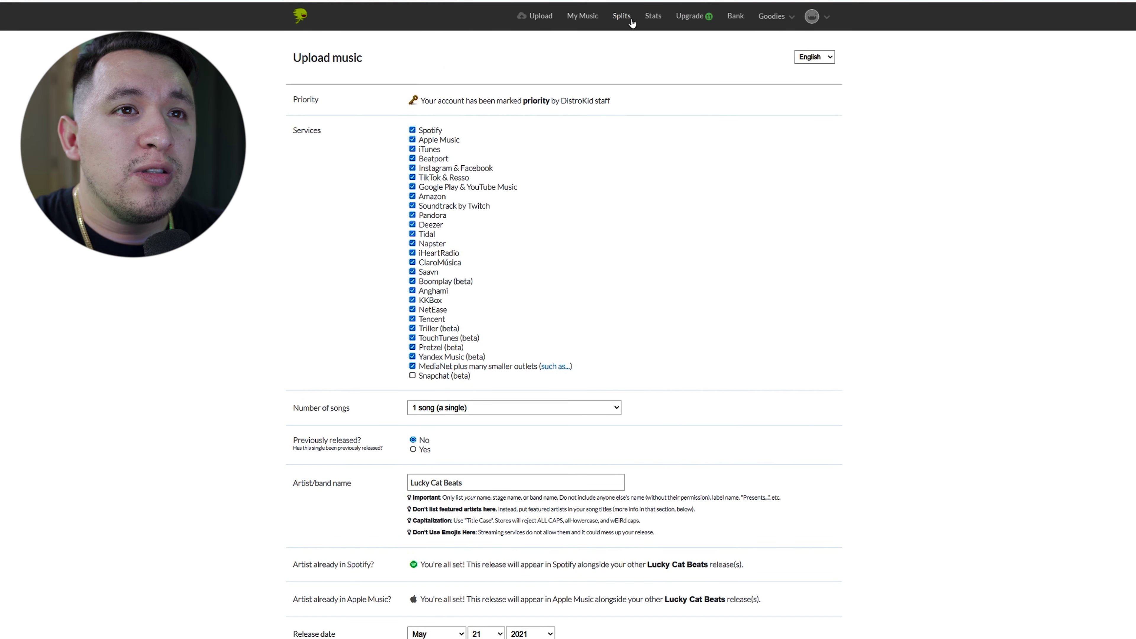
{"action": "left_click", "coordinate": [620, 17]}
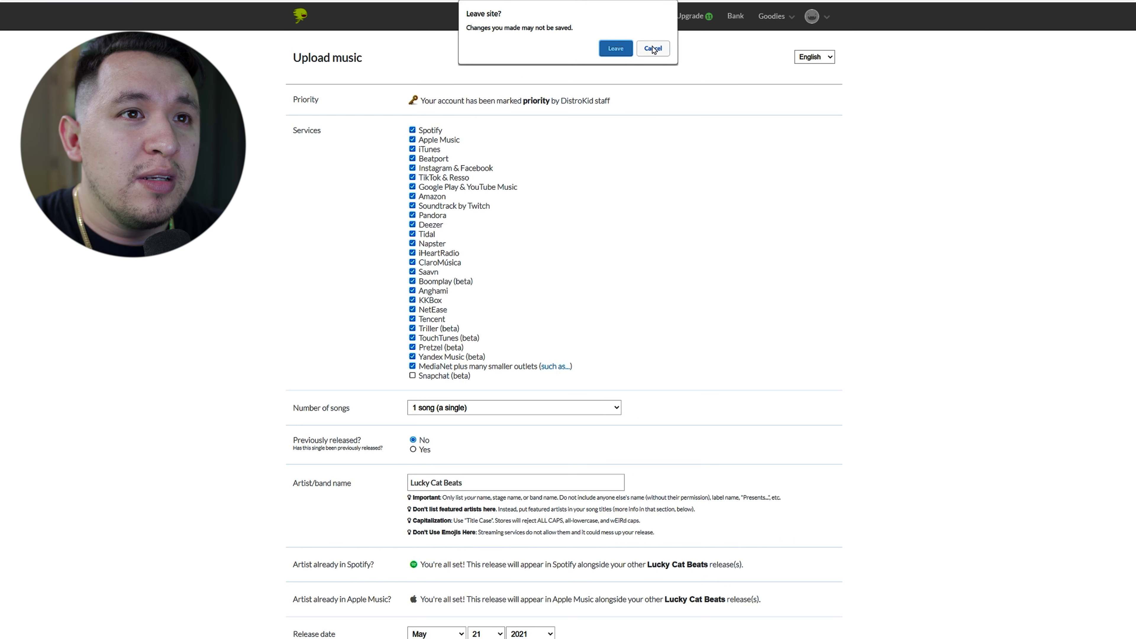
{"action": "left_click", "coordinate": [625, 52]}
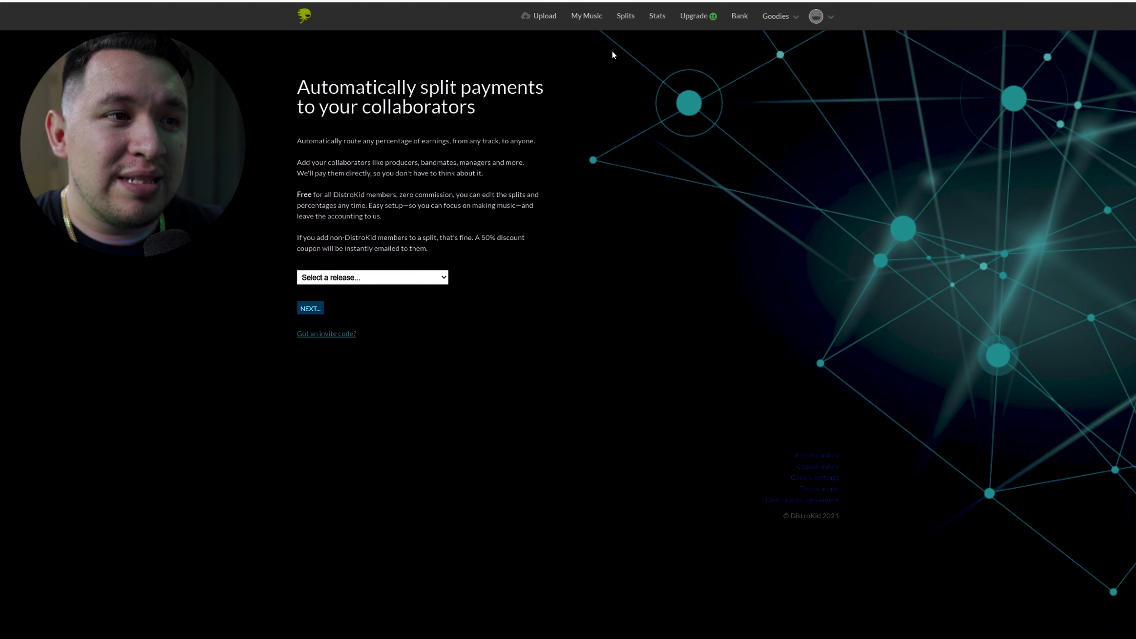
- Choose the release I Can Make It and proceed to its revenue split editor
{"action": "left_click", "coordinate": [420, 275]}
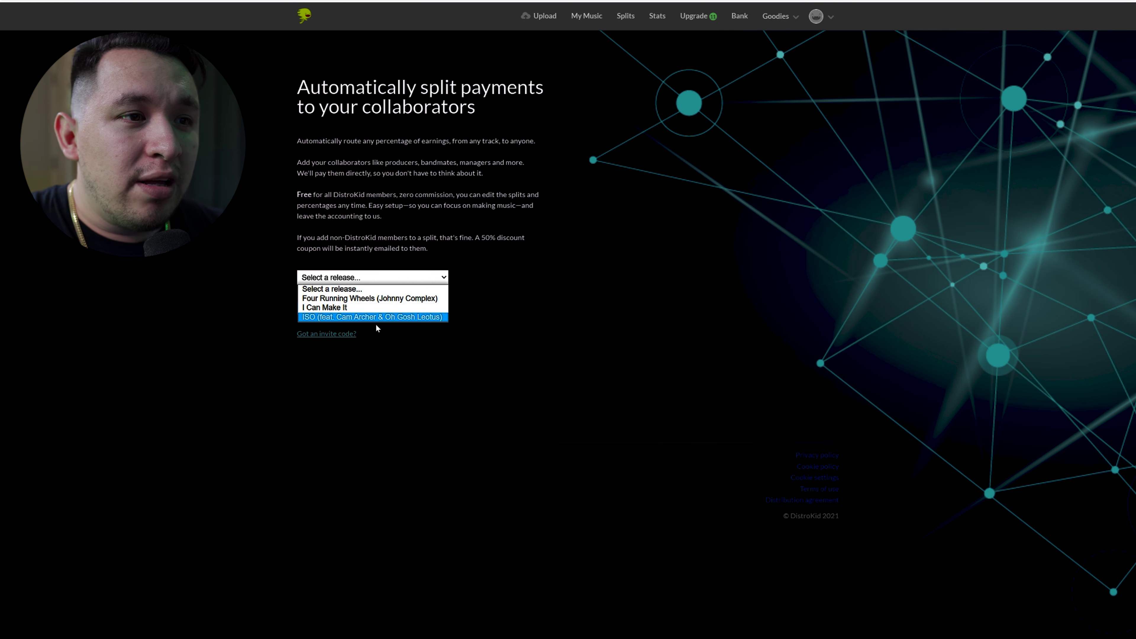
{"action": "left_click", "coordinate": [370, 307]}
{"action": "left_click", "coordinate": [319, 310]}
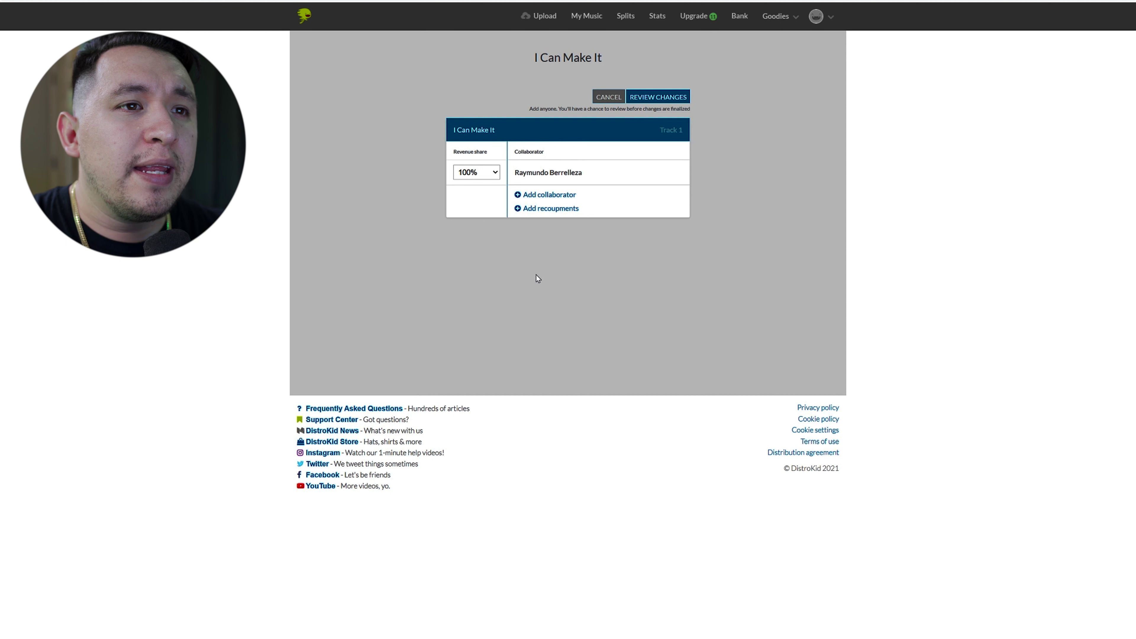
- Add a collaborator to I Can Make It and set the owner's and the new collaborator's revenue shares to 50% each
{"action": "left_click", "coordinate": [566, 197]}
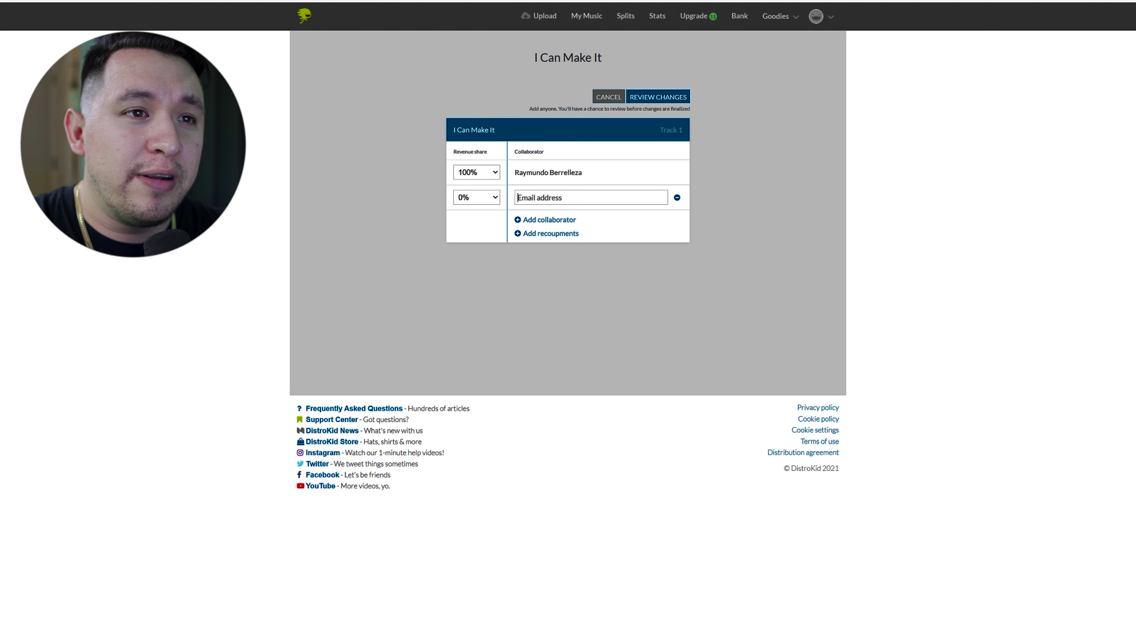
{"action": "left_click", "coordinate": [483, 175]}
{"action": "scroll", "coordinate": [478, 222], "scroll_direction": "up", "scroll_amount": 6}
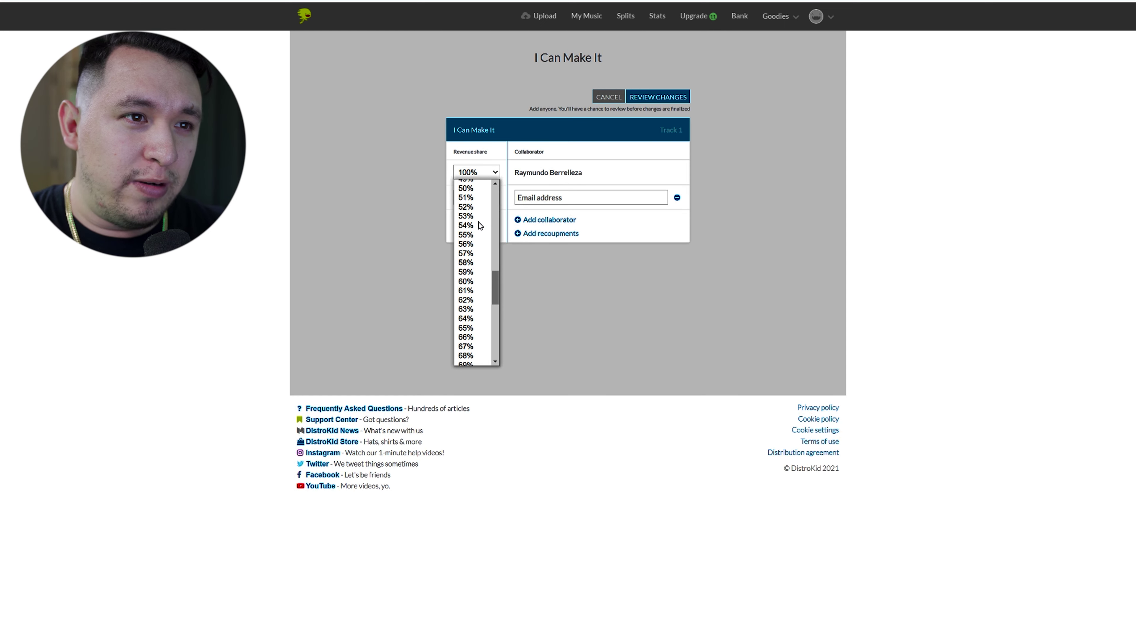
{"action": "left_click", "coordinate": [475, 188]}
{"action": "left_click", "coordinate": [481, 200]}
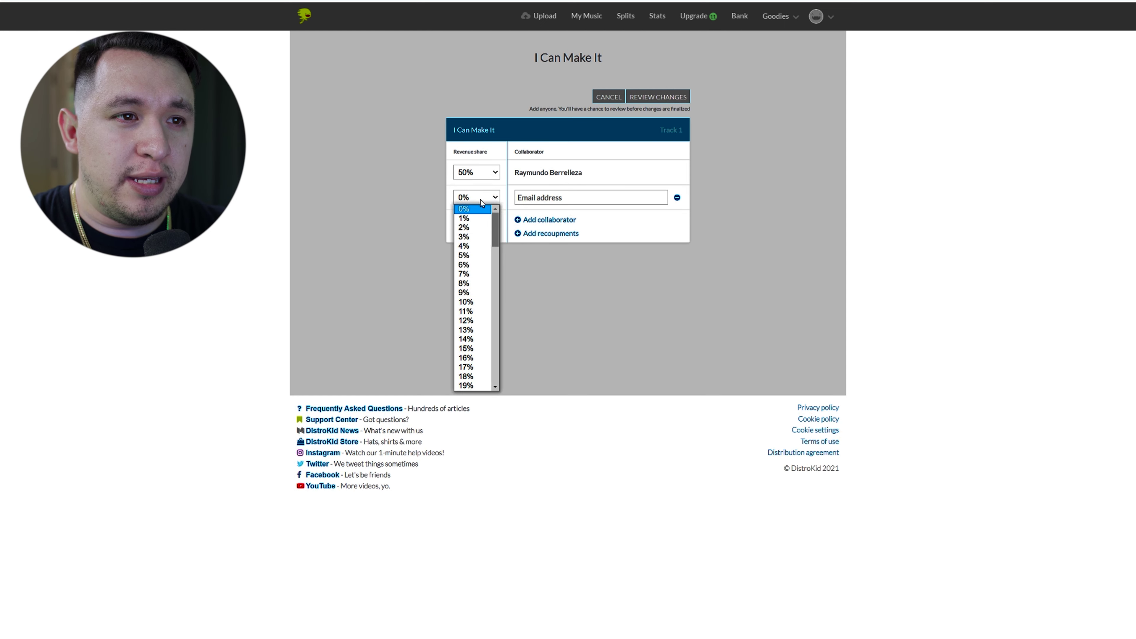
{"action": "scroll", "coordinate": [475, 269], "scroll_direction": "down", "scroll_amount": 8}
{"action": "left_click", "coordinate": [473, 278]}
{"action": "left_click", "coordinate": [549, 199]}
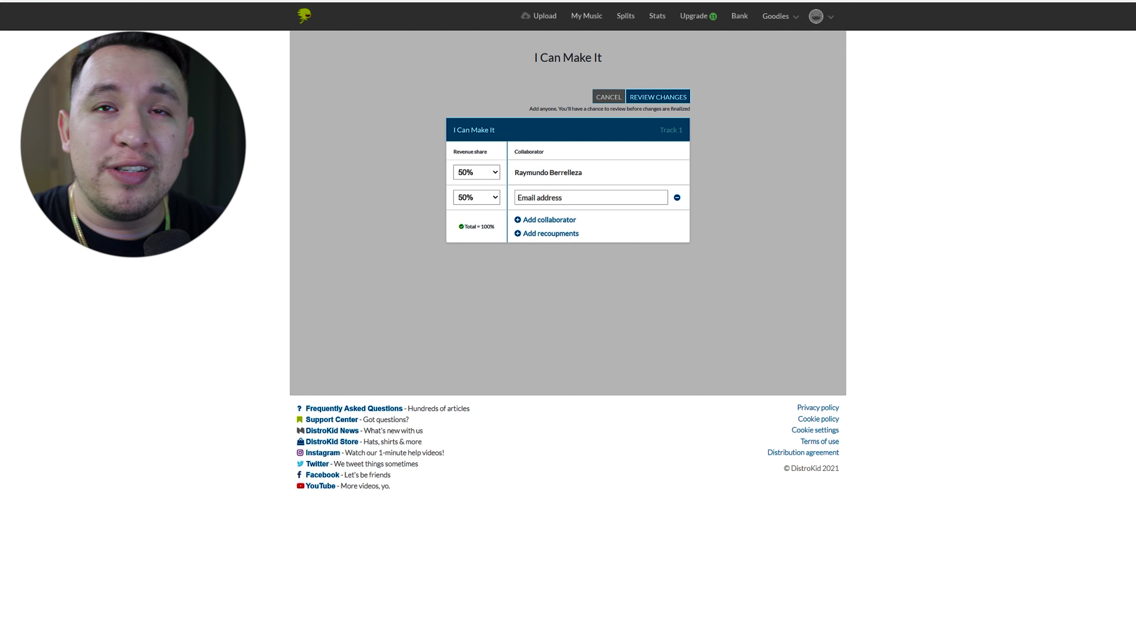